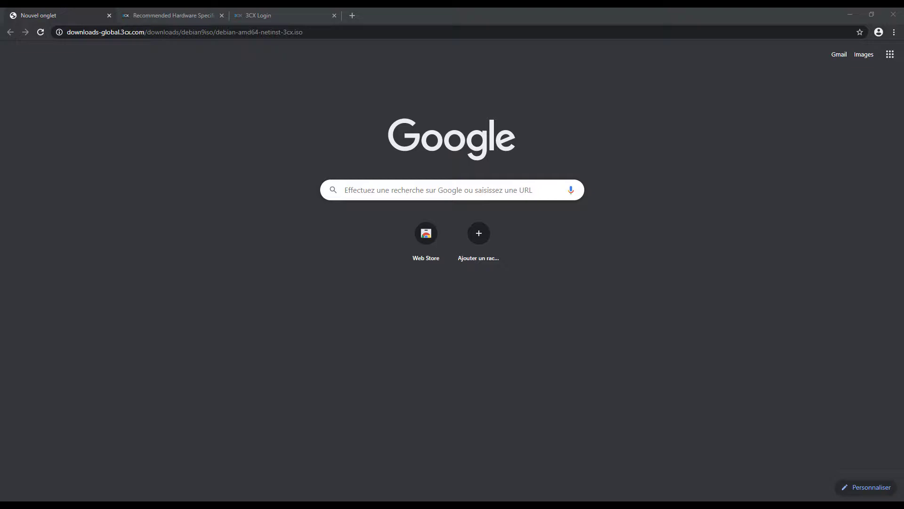
# Start downloading debian-amd64-netinst-3cx.iso and return to the 3CX Hardware Requirements page.
pyautogui.click(236, 33)
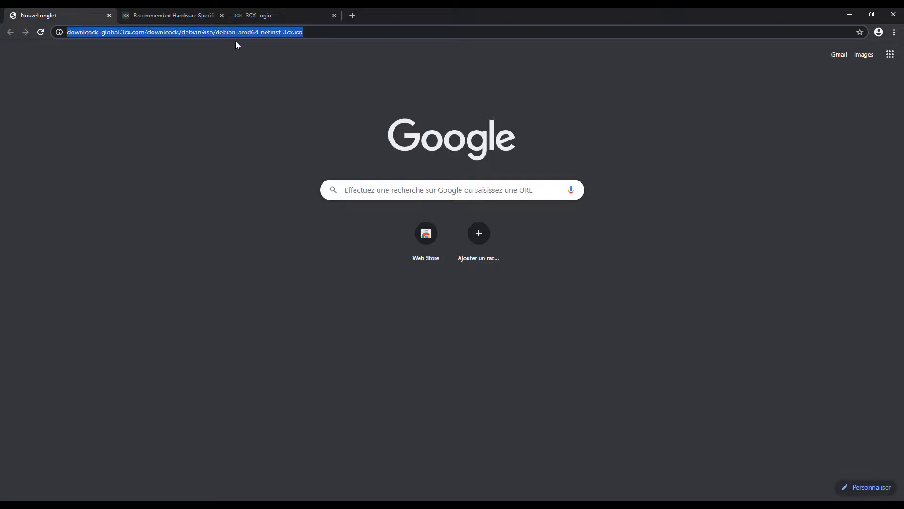
pyautogui.press('Return')
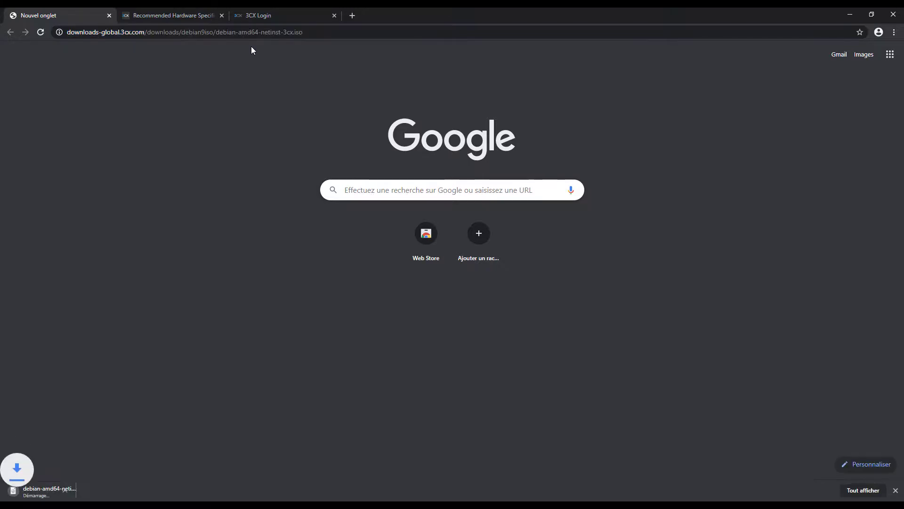
pyautogui.click(175, 11)
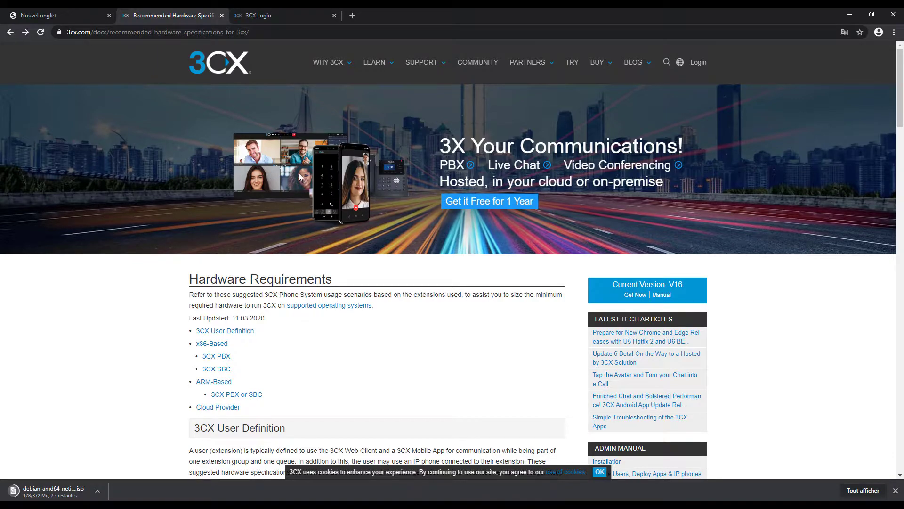
# Review the recommended CPU, memory and storage tables on the 3CX hardware specifications page.
pyautogui.click(249, 14)
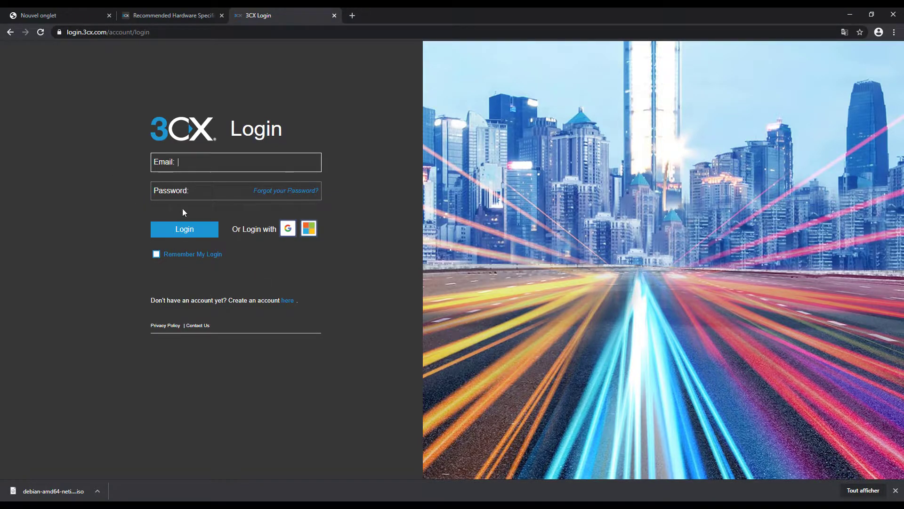
pyautogui.click(158, 14)
pyautogui.scroll(-10, 349, 272)
pyautogui.scroll(-7, 356, 275)
pyautogui.scroll(3, 354, 259)
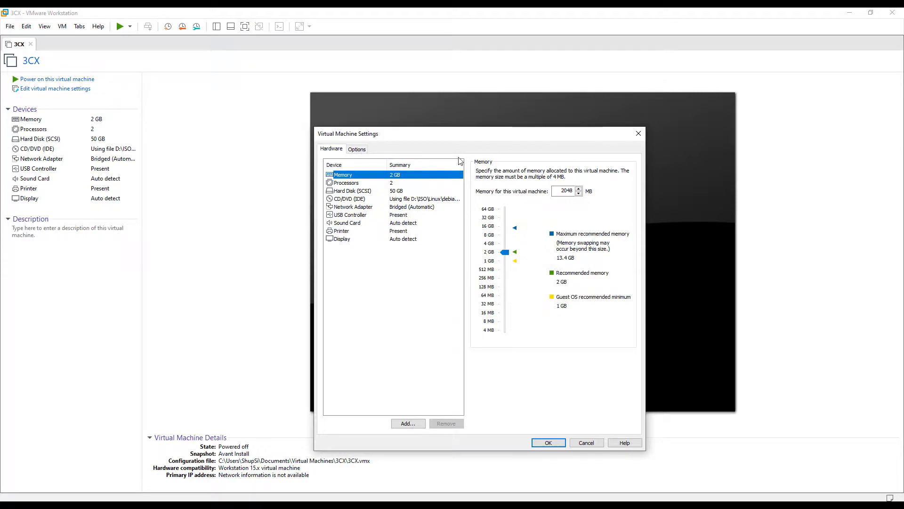
# Check the VM's 2 processors, 2048 MB memory and 50 GB disk, then power it on.
pyautogui.click(414, 182)
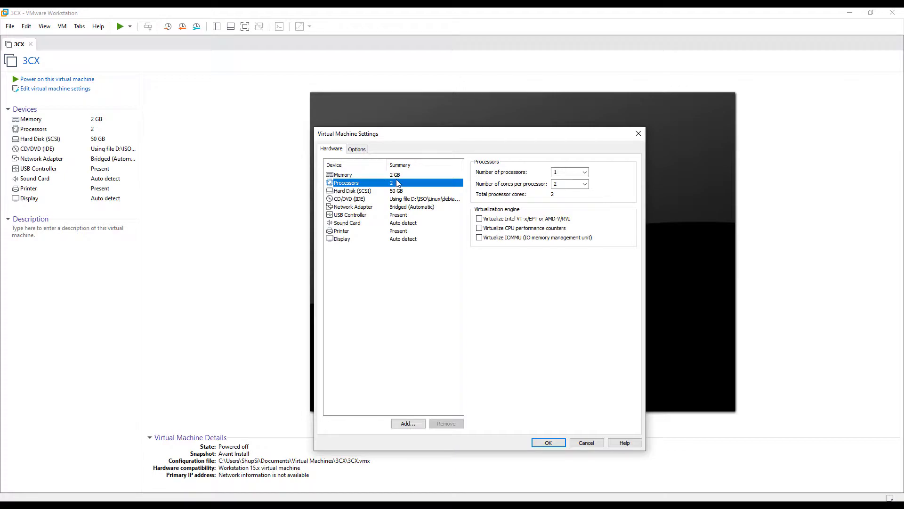
pyautogui.click(412, 178)
pyautogui.click(424, 191)
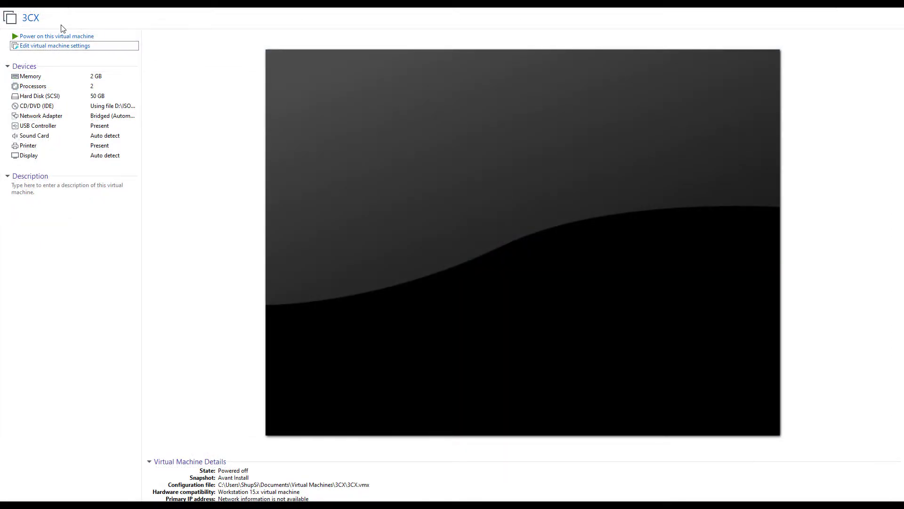
pyautogui.click(59, 36)
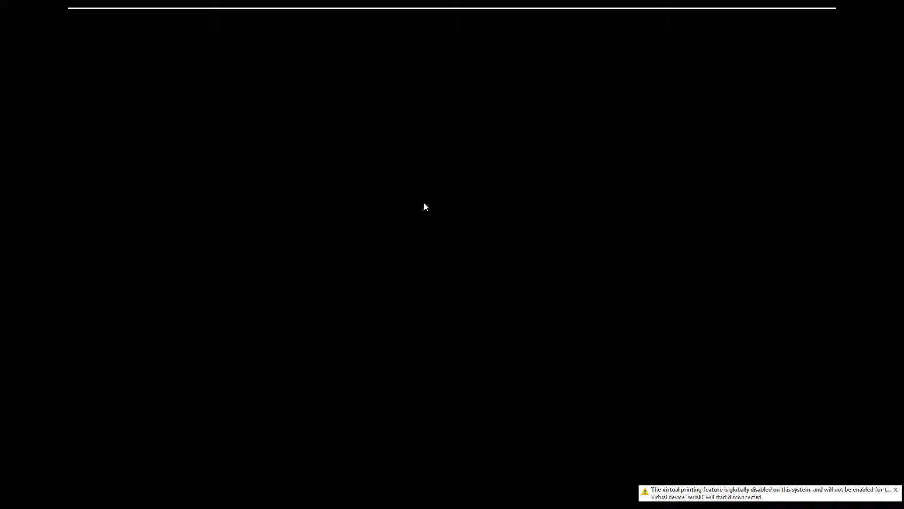
# Launch the Install option from the Debian boot menu in the VM console.
pyautogui.click(424, 203)
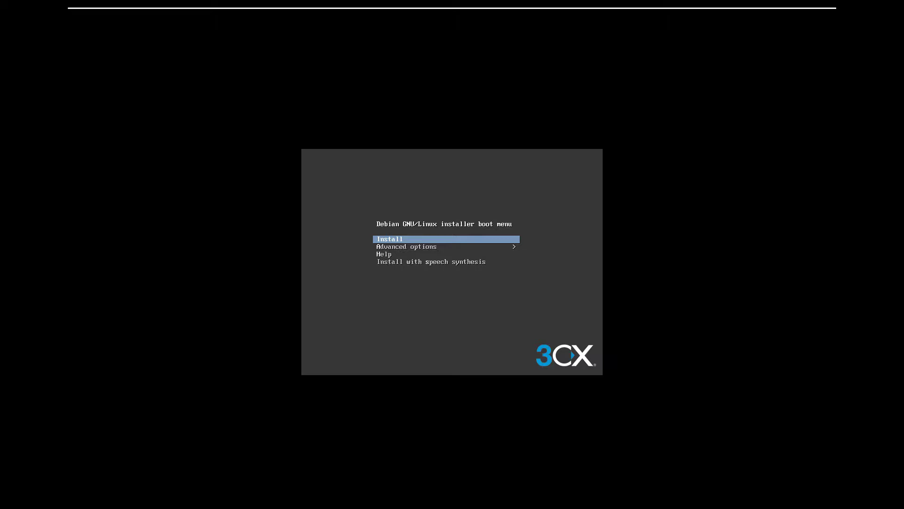
pyautogui.press('Return')
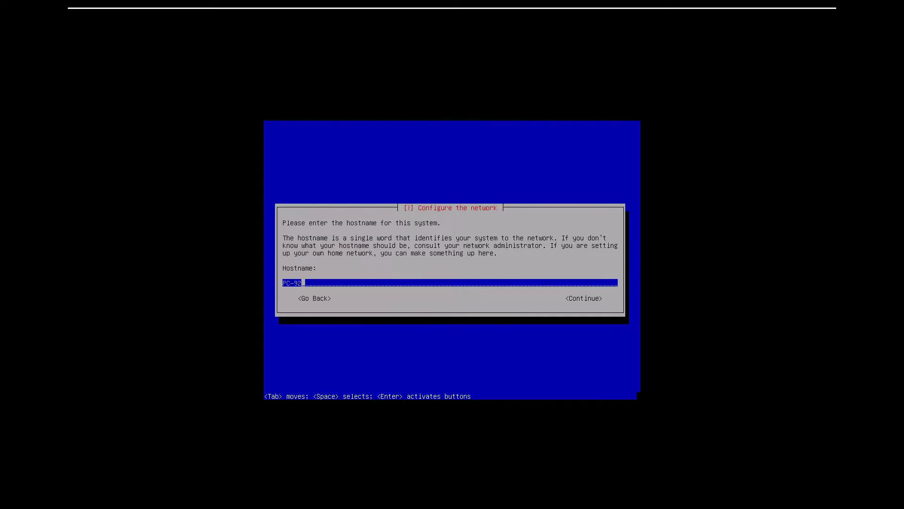
# Configure the network manually: IP 192.168.100.100, netmask 255.255.255.0, gateway and DNS 192.168.100.1.
pyautogui.press('Tab')
pyautogui.press('Return')
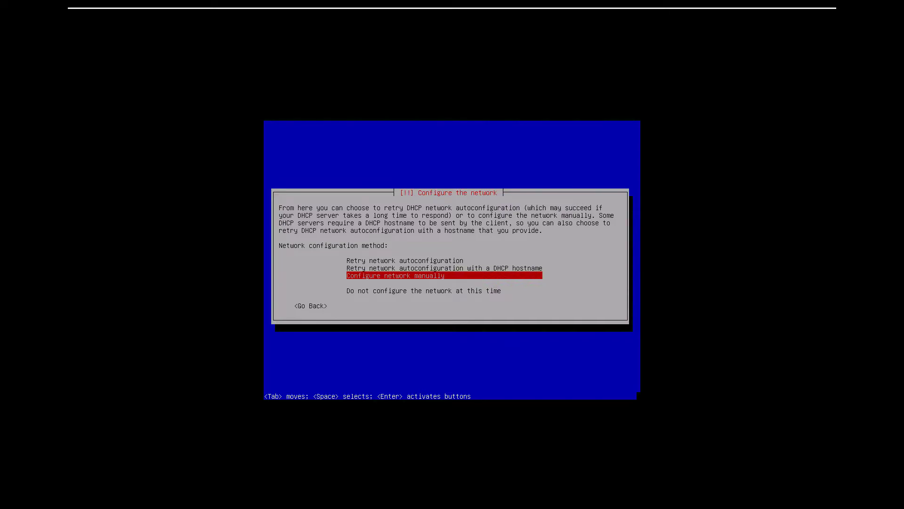
pyautogui.press('Return')
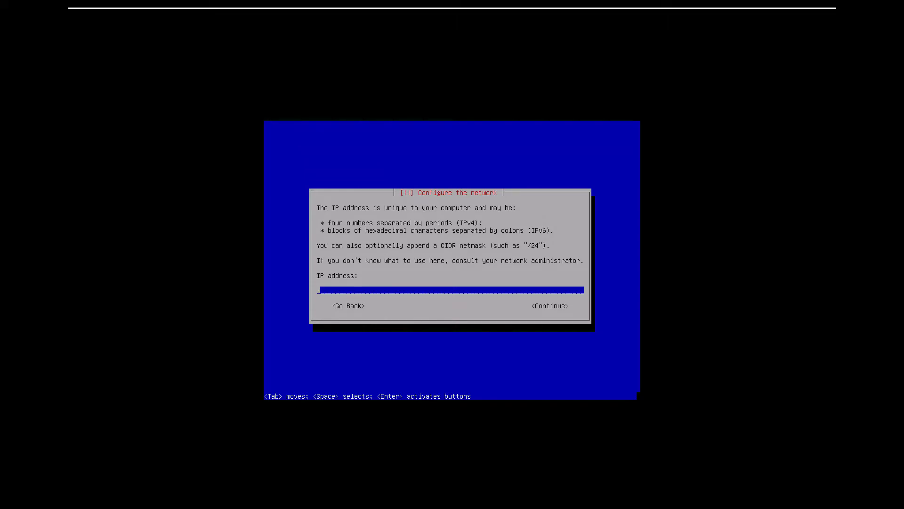
pyautogui.write('192.168.100.')
pyautogui.write('100')
pyautogui.press('Return')
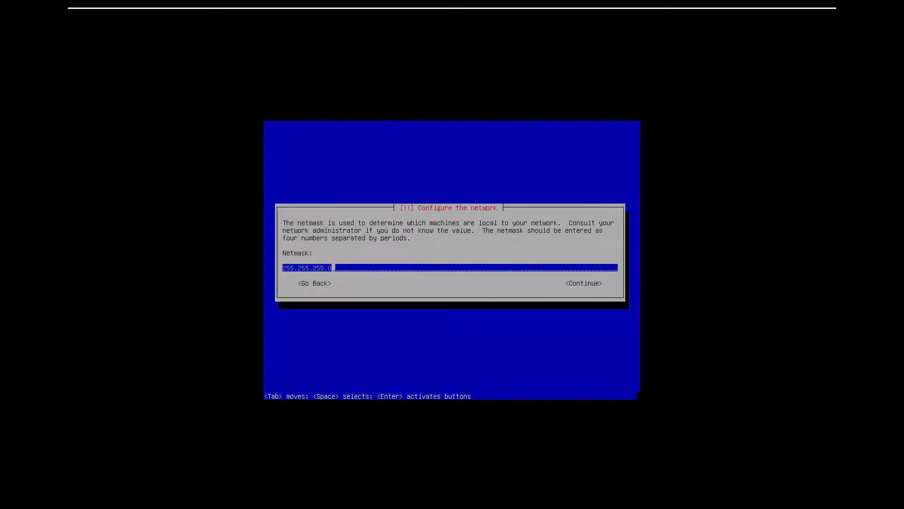
pyautogui.press('Return')
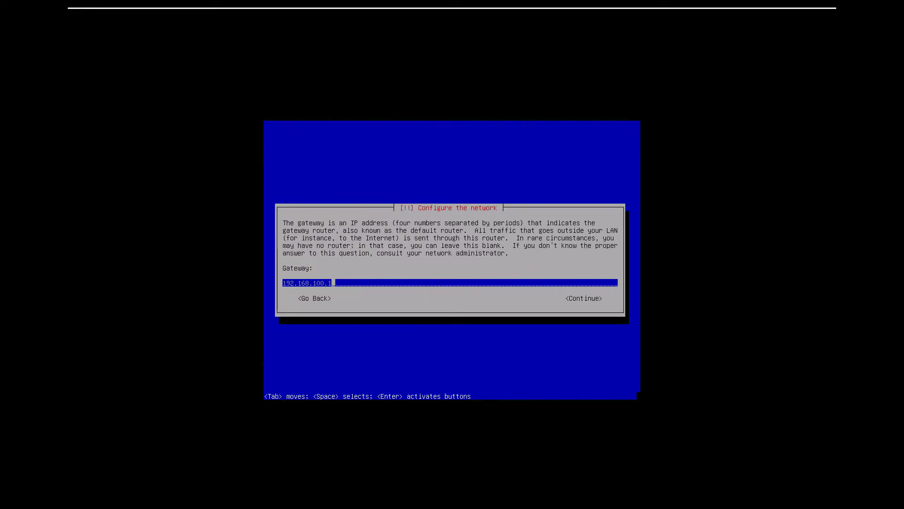
pyautogui.press('Return')
pyautogui.press('Return')
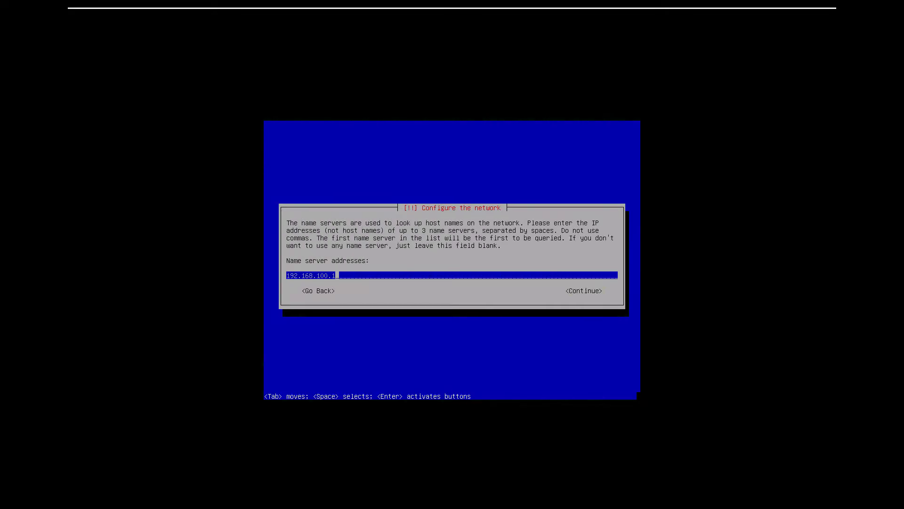
pyautogui.press('Return')
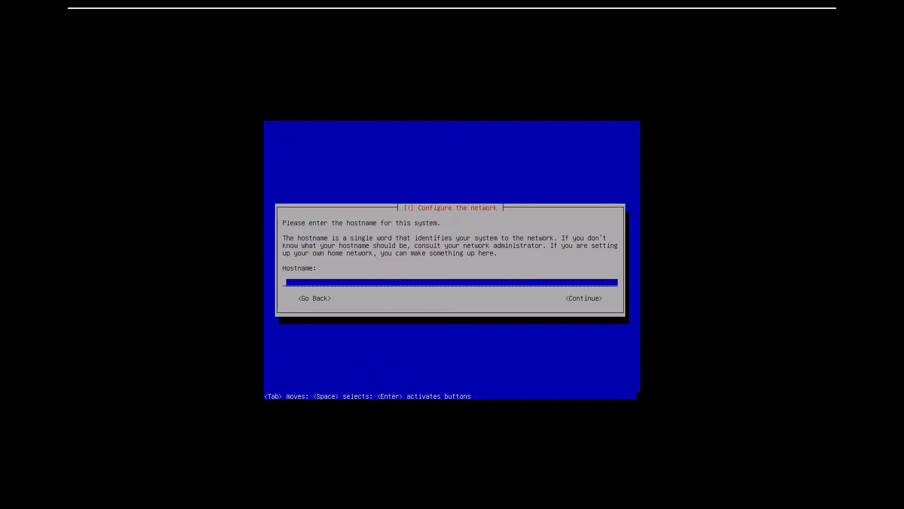
# Set the hostname to 3CX and the domain name to shupsi.lk.
pyautogui.write('3CX')
pyautogui.press('Return')
pyautogui.press('BackSpace')
pyautogui.press('BackSpace')
pyautogui.press('BackSpace')
pyautogui.press('BackSpace')
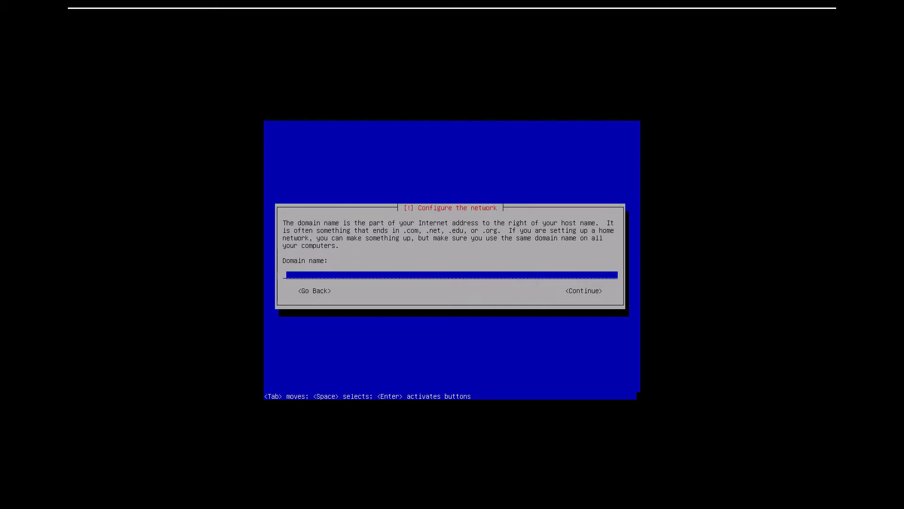
pyautogui.write('shupsi<')
pyautogui.press('BackSpace')
pyautogui.write('.lk')
pyautogui.press('Tab')
pyautogui.press('Return')
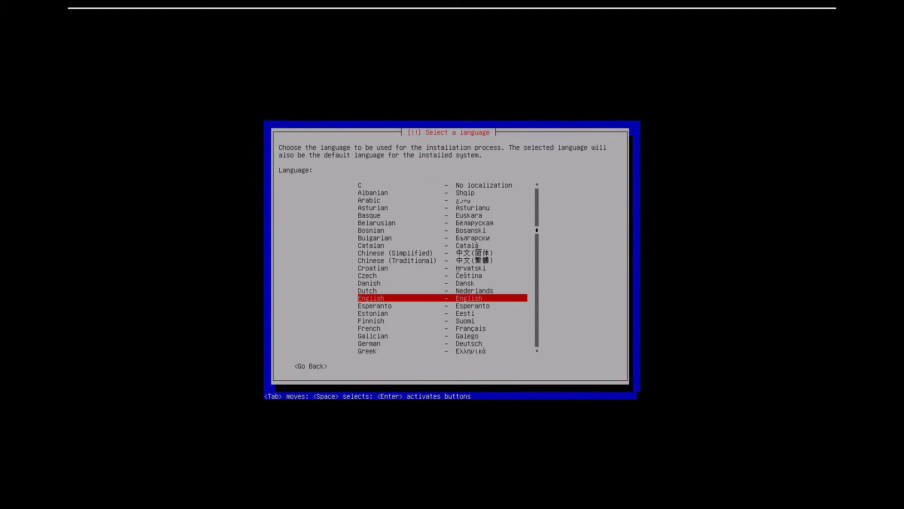
# Choose French as the installer language with the Français keyboard layout.
pyautogui.press('Down')
pyautogui.press('Down')
pyautogui.press('Down')
pyautogui.press('Down')
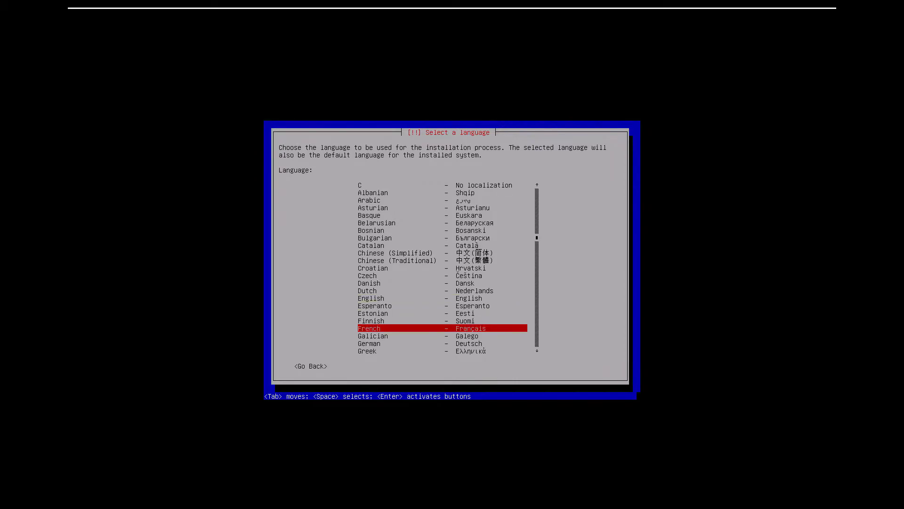
pyautogui.press('Return')
pyautogui.press('Return')
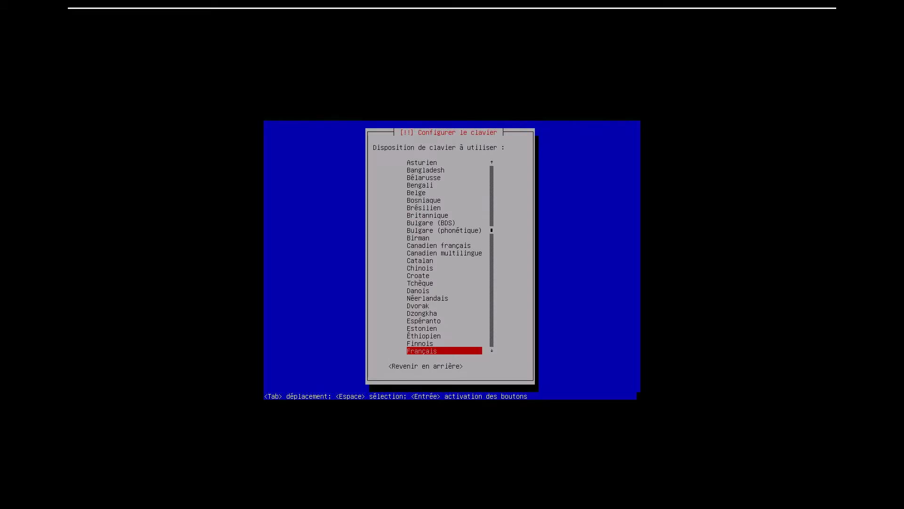
pyautogui.press('Return')
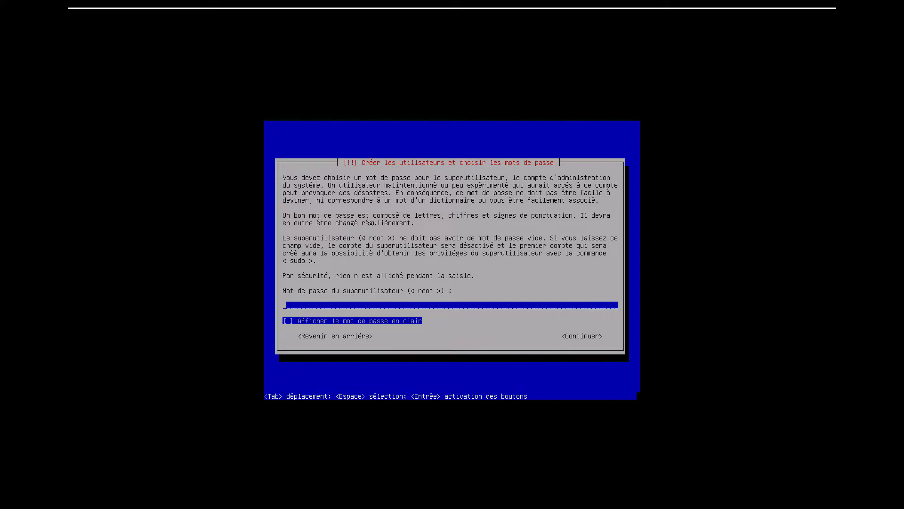
# Enter and confirm the root password.
pyautogui.write('********')
pyautogui.press('Tab')
pyautogui.press('Tab')
pyautogui.press('Return')
pyautogui.write('********')
pyautogui.press('Tab')
pyautogui.press('Tab')
pyautogui.press('Return')
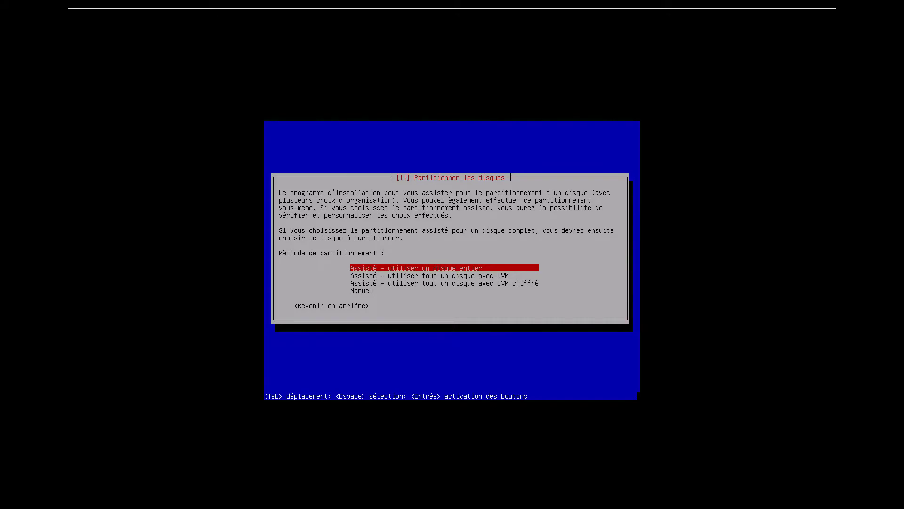
# Use guided whole-disk partitioning on the 53.7 GB SCSI disk as a single partition, and write the changes.
pyautogui.press('Return')
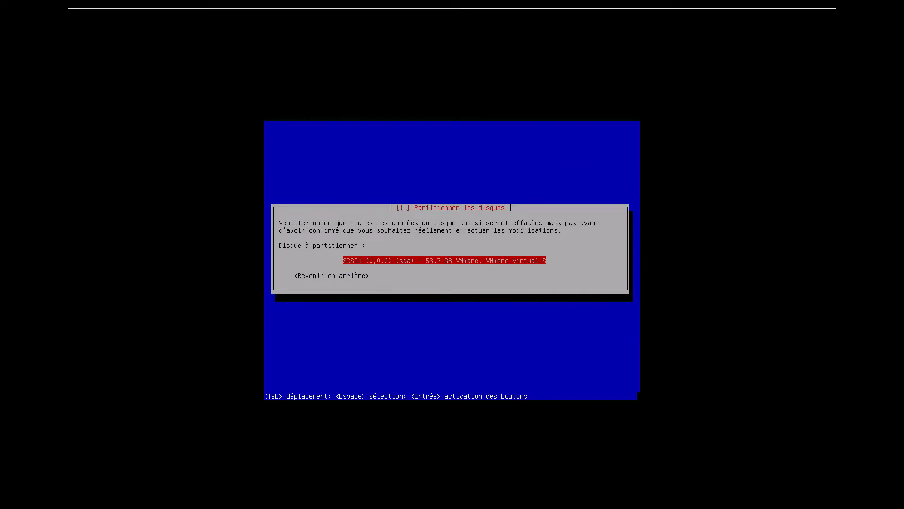
pyautogui.press('Return')
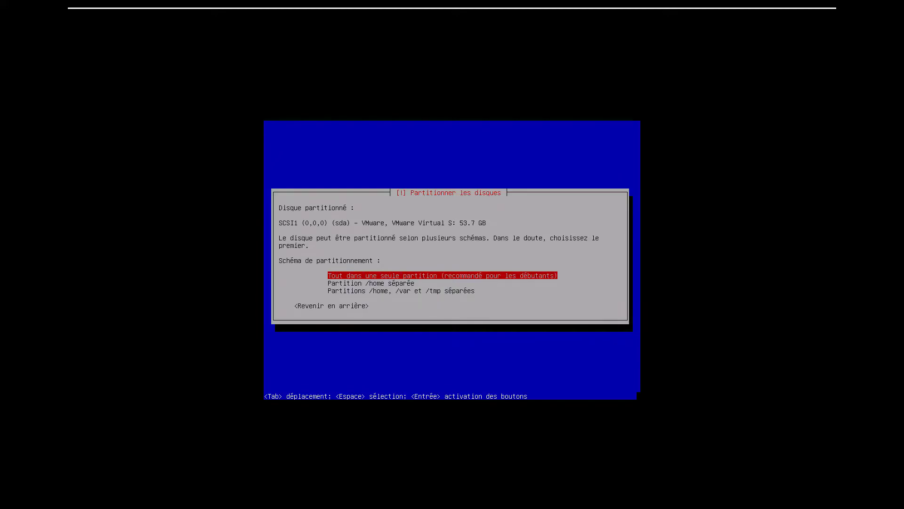
pyautogui.press('Return')
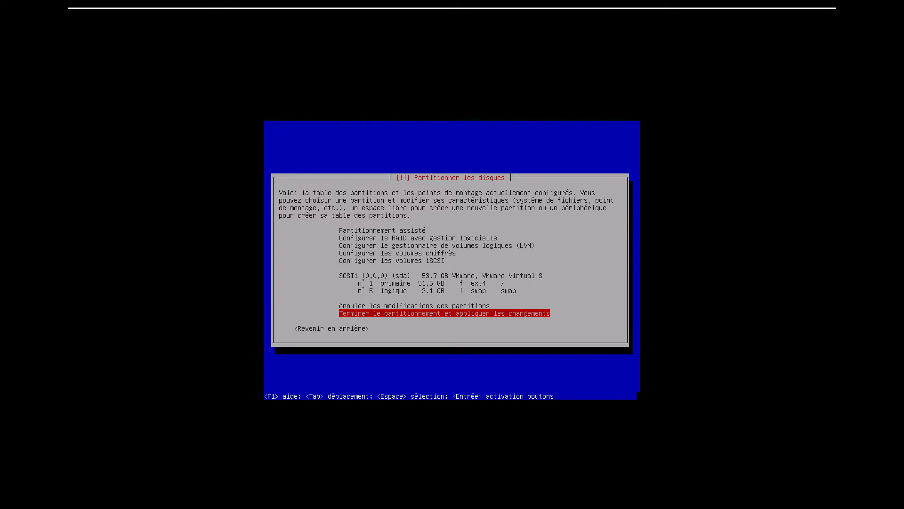
pyautogui.press('Return')
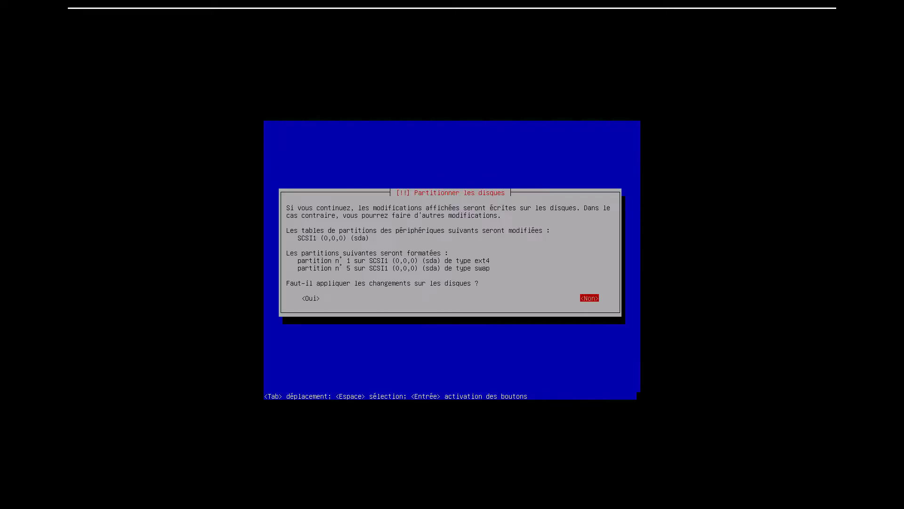
pyautogui.press('Tab')
pyautogui.press('Return')
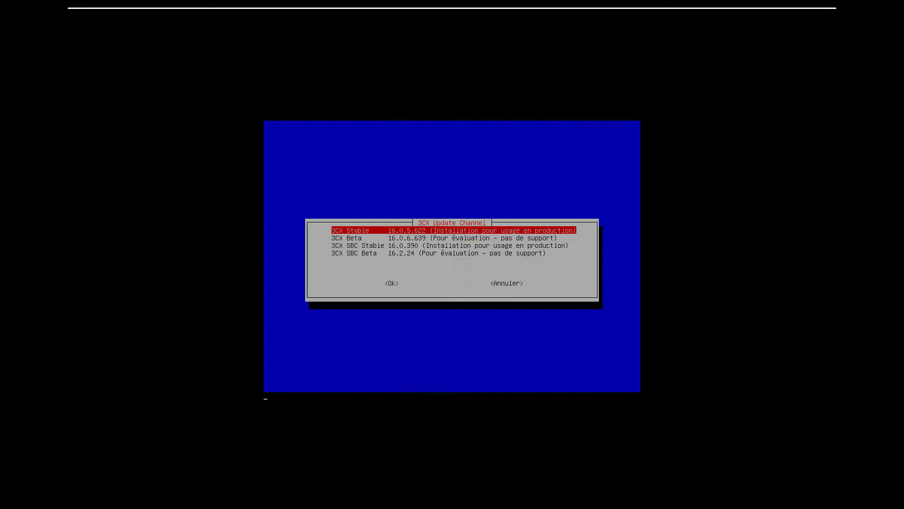
# Select the 3CX Stable channel and accept the 3CX licence agreement.
pyautogui.press('Return')
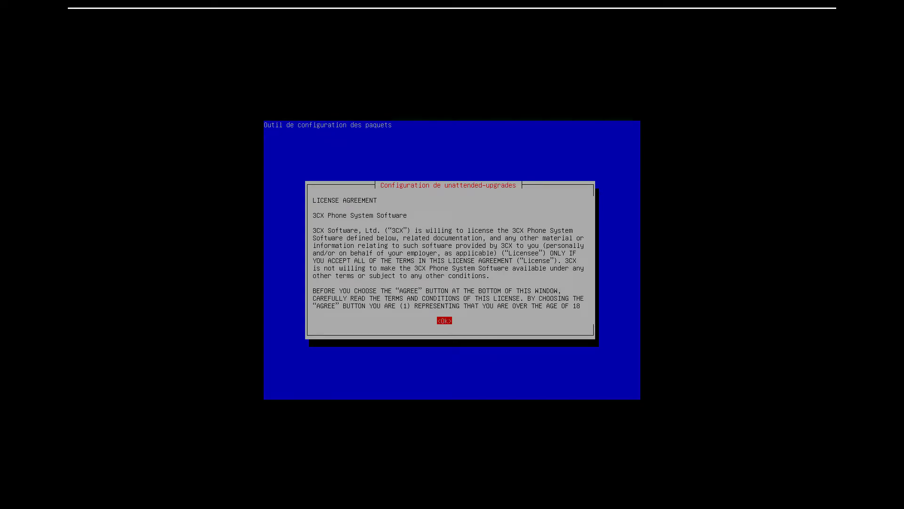
pyautogui.press('Return')
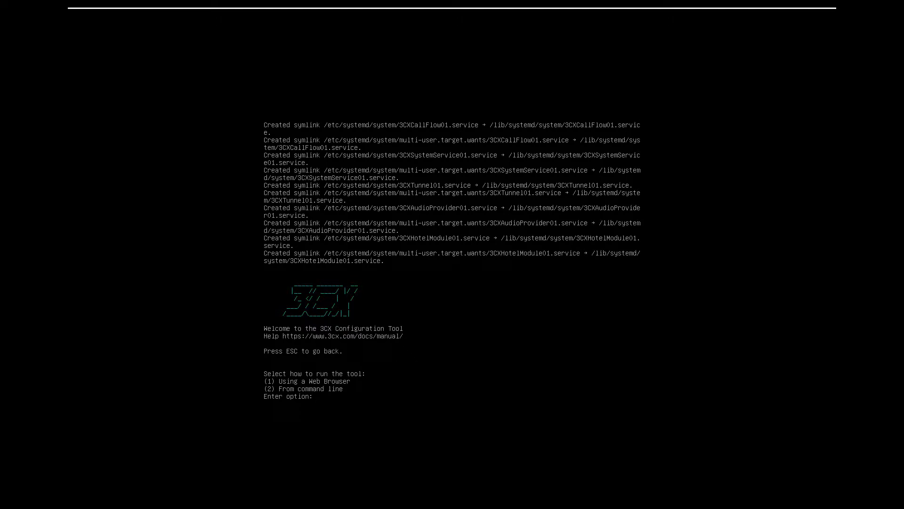
# Enter option 1 to run the 3CX Configuration Tool via web browser.
pyautogui.write('1')
pyautogui.press('Return')
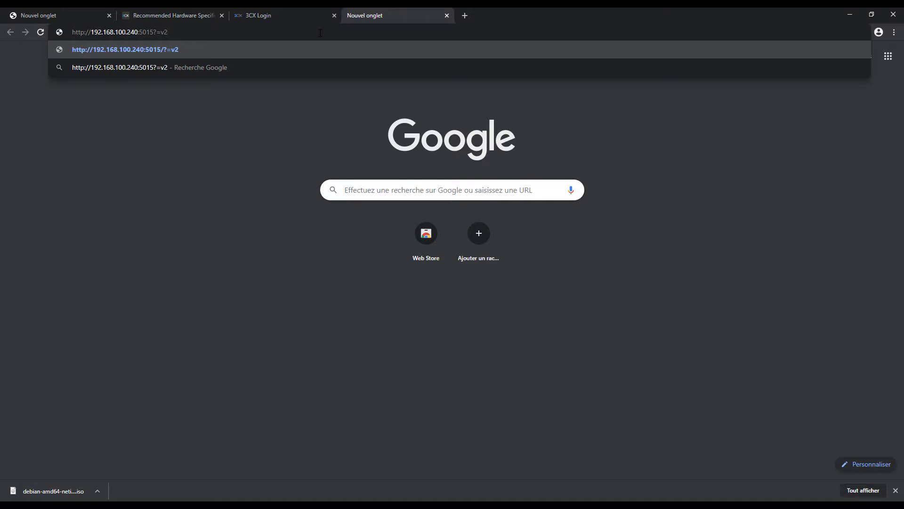
# Load the configuration tool address in Chrome and switch the wizard language to French.
pyautogui.press('Return')
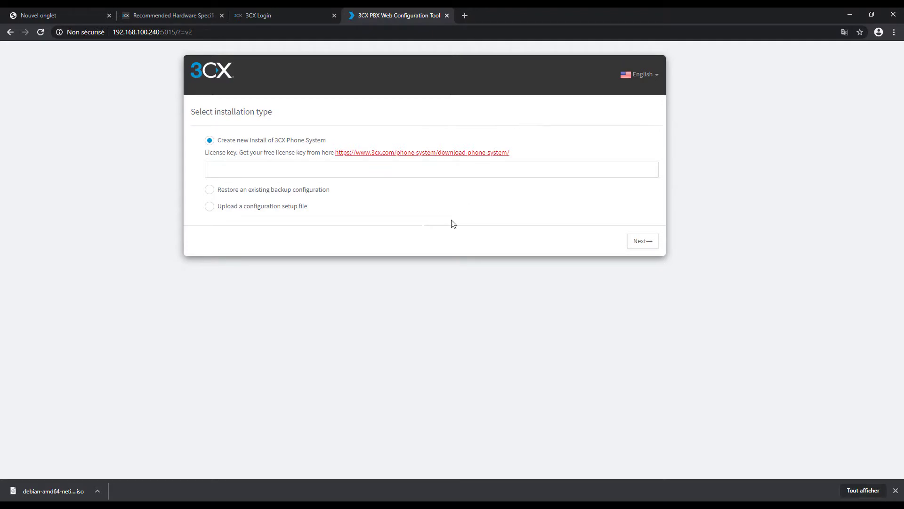
pyautogui.click(652, 74)
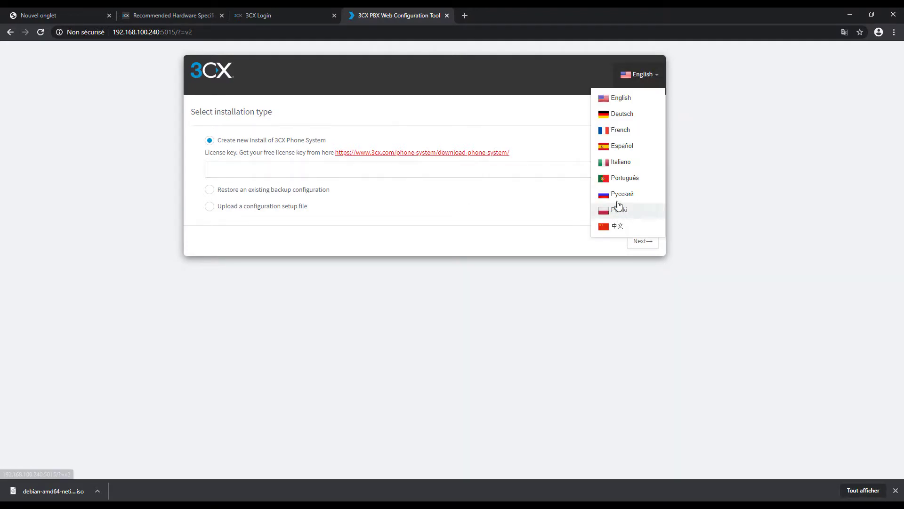
pyautogui.click(621, 131)
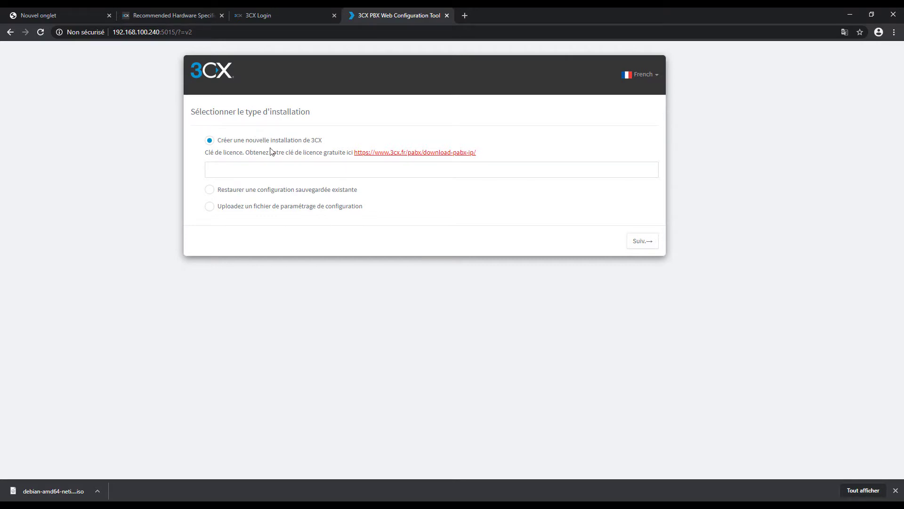
# Look over the setup options: new install, restore backup, and upload configuration file.
pyautogui.moveTo(320, 145); pyautogui.dragTo(223, 167)
pyautogui.click(224, 167)
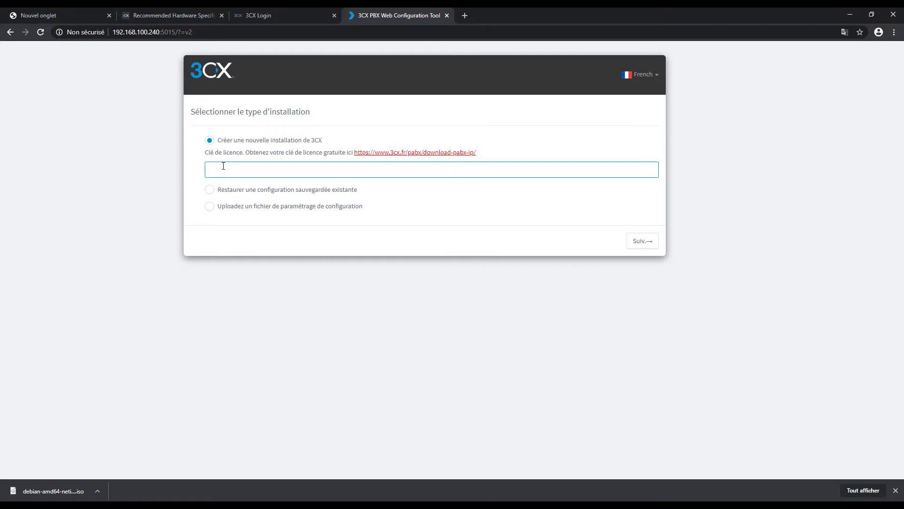
pyautogui.moveTo(245, 153); pyautogui.dragTo(309, 150)
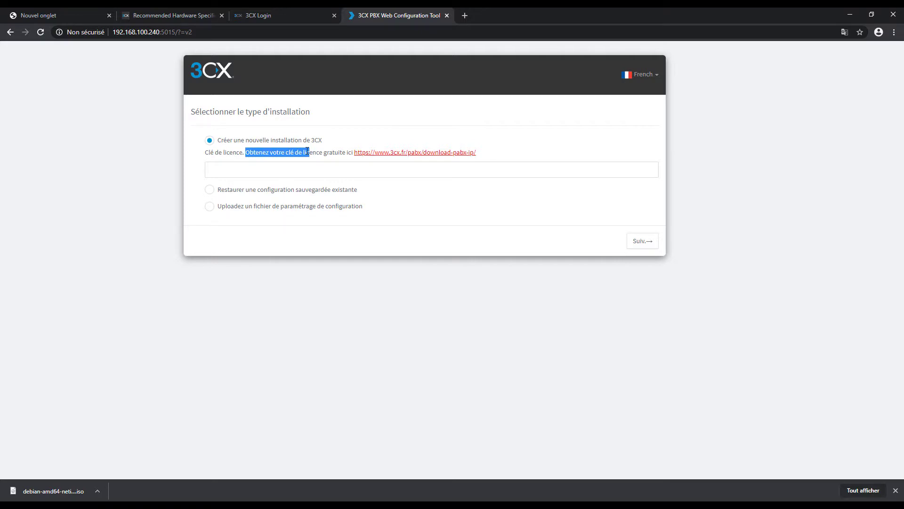
pyautogui.click(320, 151)
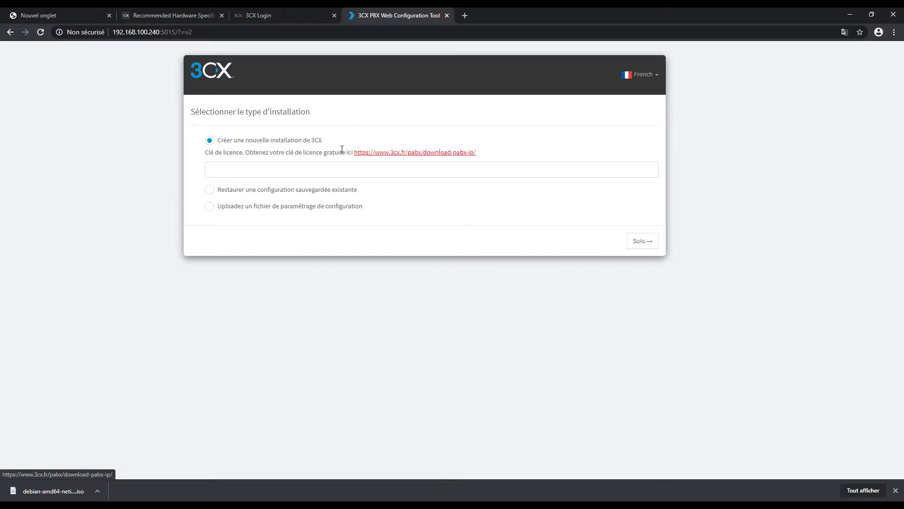
pyautogui.moveTo(282, 152); pyautogui.dragTo(345, 154)
pyautogui.click(325, 170)
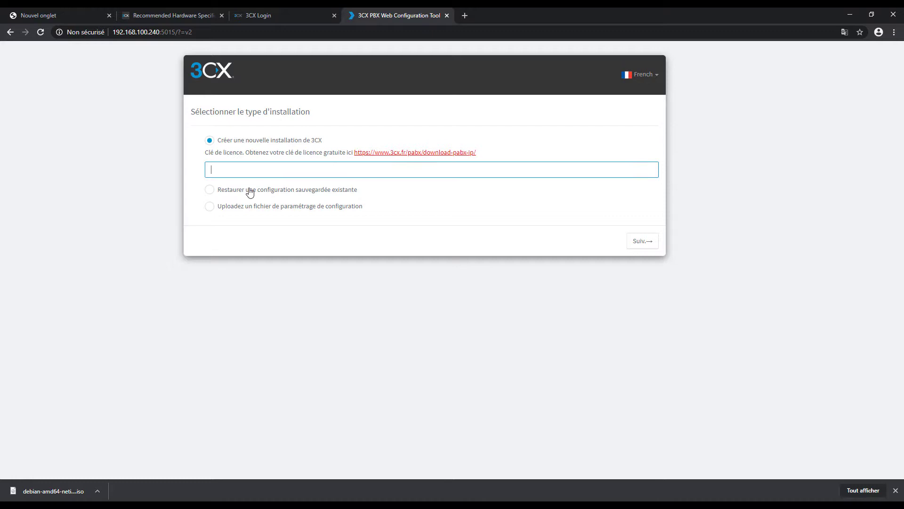
pyautogui.click(246, 191)
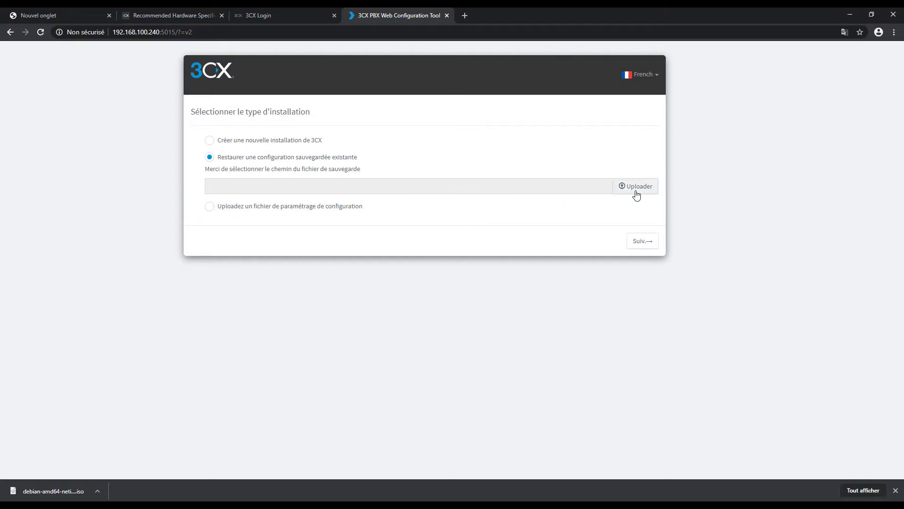
pyautogui.moveTo(361, 169)
pyautogui.mouseDown()
pyautogui.moveTo(194, 174)
pyautogui.moveTo(349, 180)
pyautogui.mouseUp()
pyautogui.click(375, 248)
pyautogui.click(289, 206)
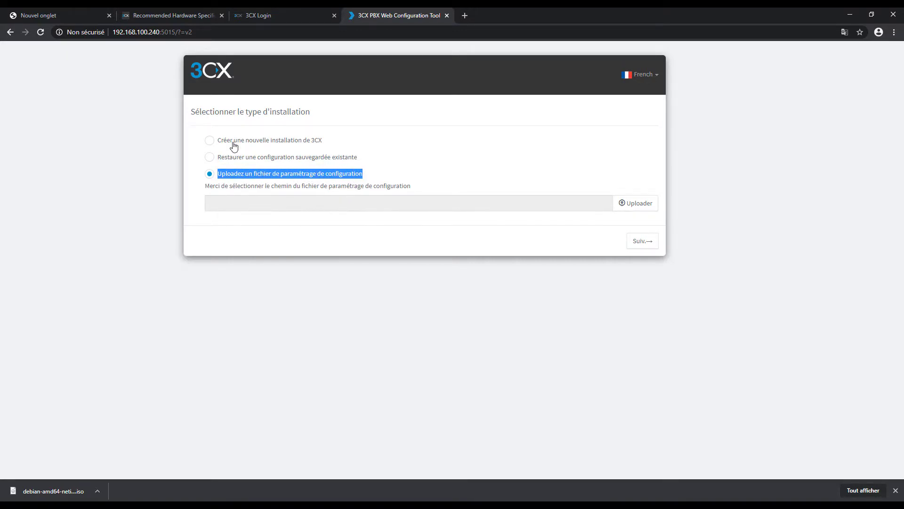
# Select Créer une nouvelle installation, paste the licence key and continue.
pyautogui.click(216, 144)
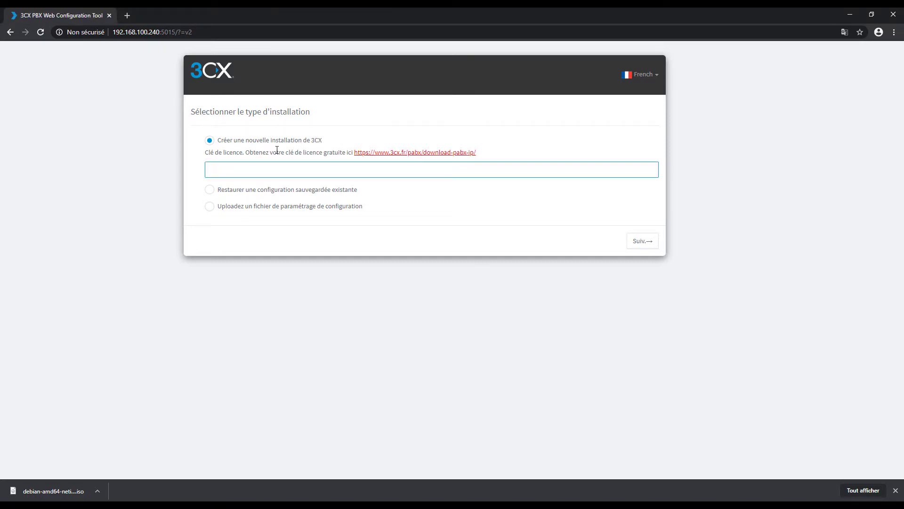
pyautogui.hotkey('ctrl', 'v')
pyautogui.click(637, 245)
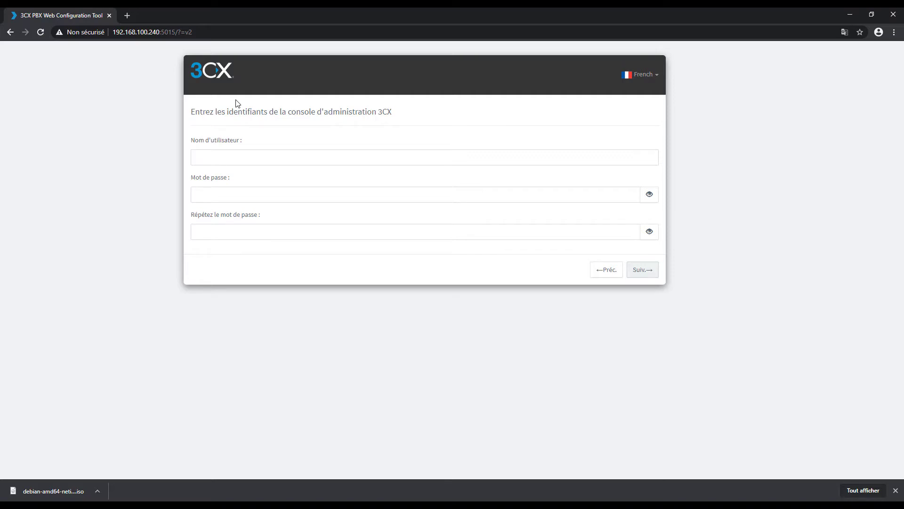
# Enter the admin username and a one-character password, then try to continue.
pyautogui.click(254, 159)
pyautogui.moveTo(195, 113); pyautogui.dragTo(401, 117)
pyautogui.click(402, 117)
pyautogui.click(283, 160)
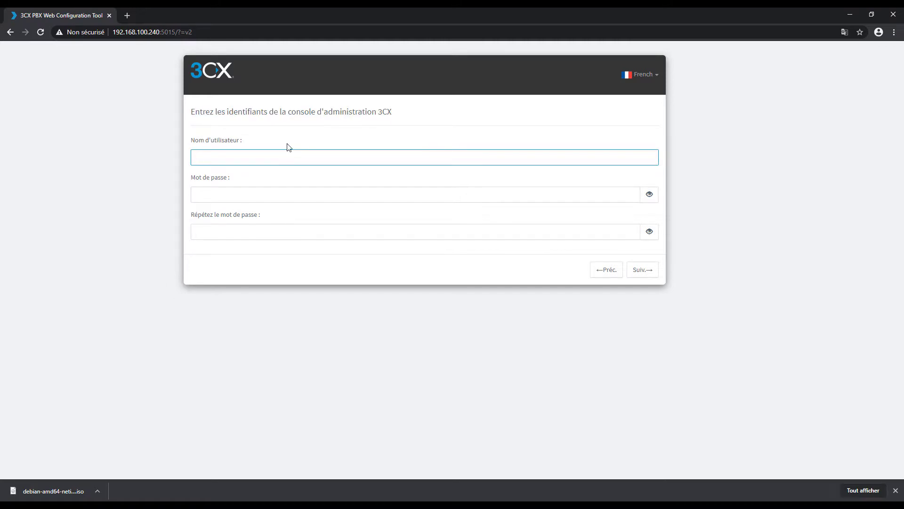
pyautogui.write('shupsi')
pyautogui.press('Tab')
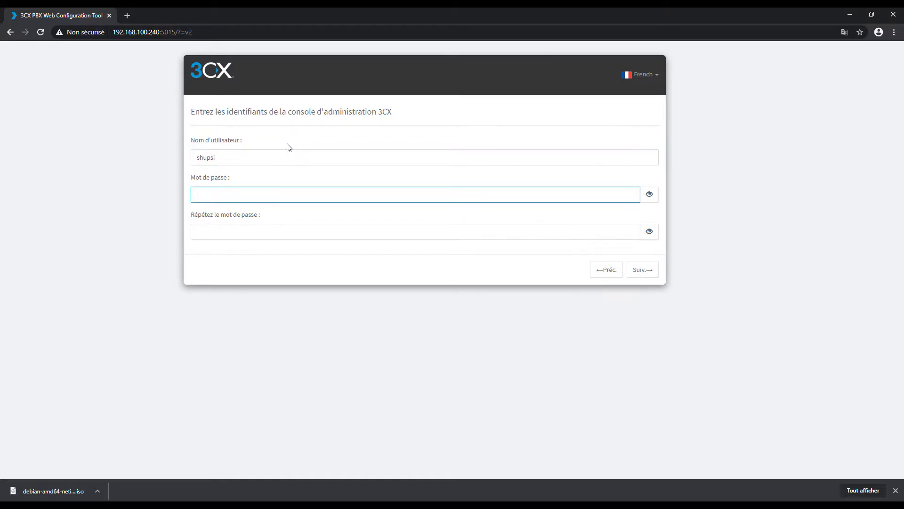
pyautogui.write('a')
pyautogui.click(242, 232)
pyautogui.write('a')
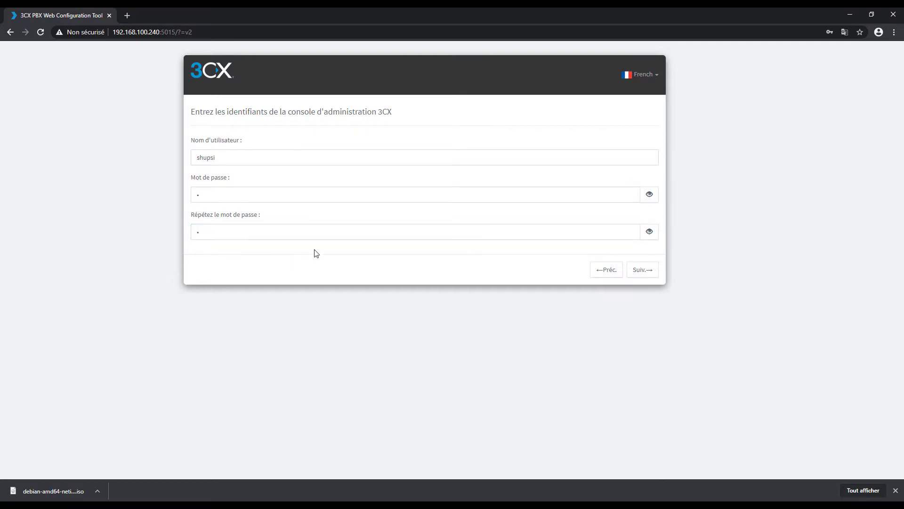
pyautogui.click(649, 271)
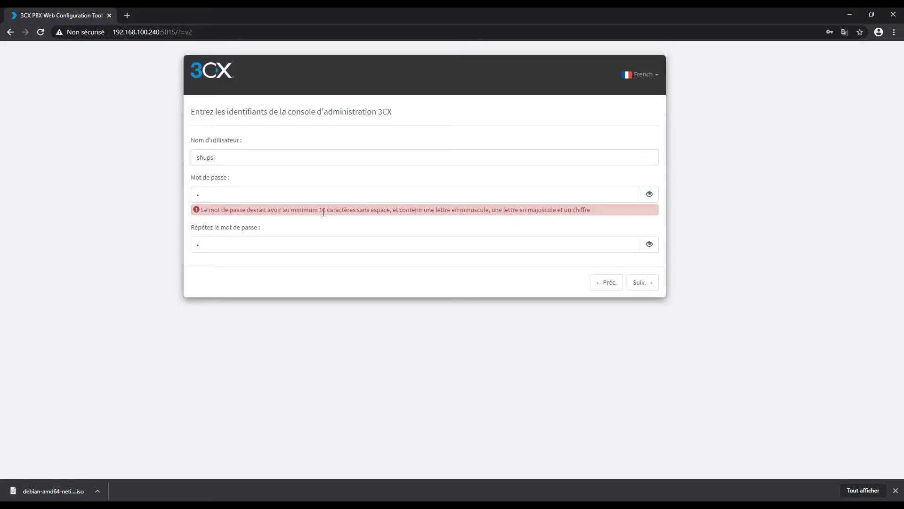
# Replace the rejected password with one meeting the 10-character rule and submit the credentials.
pyautogui.moveTo(320, 211); pyautogui.dragTo(580, 212)
pyautogui.click(407, 212)
pyautogui.click(502, 218)
pyautogui.click(525, 235)
pyautogui.click(248, 192)
pyautogui.press('BackSpace')
pyautogui.write('password12345')
pyautogui.press('Tab')
pyautogui.press('BackSpace')
pyautogui.write('password')
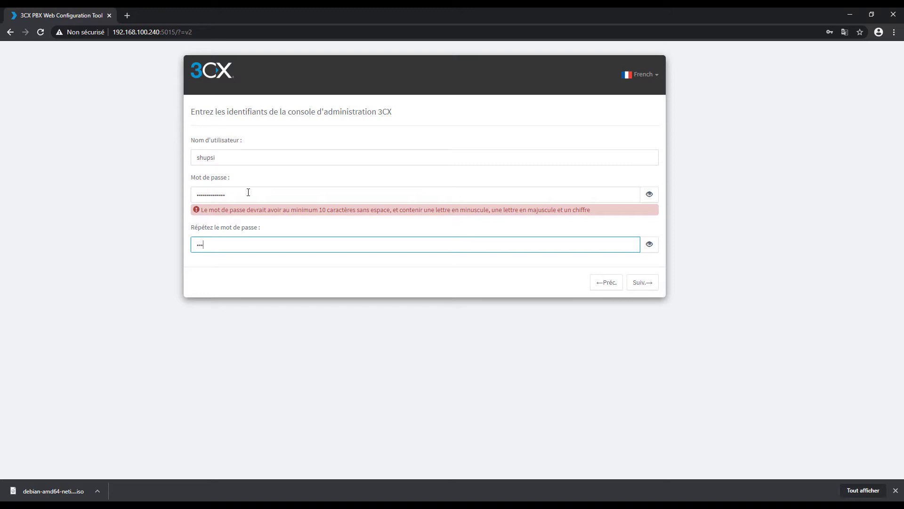
pyautogui.write('123')
pyautogui.press('Return')
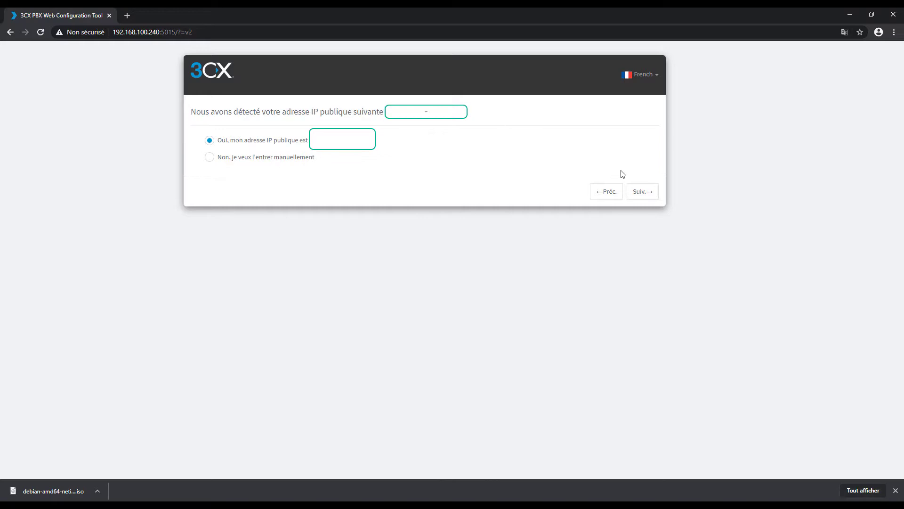
# Accept the detected public IP and keep IP statique.
pyautogui.click(642, 191)
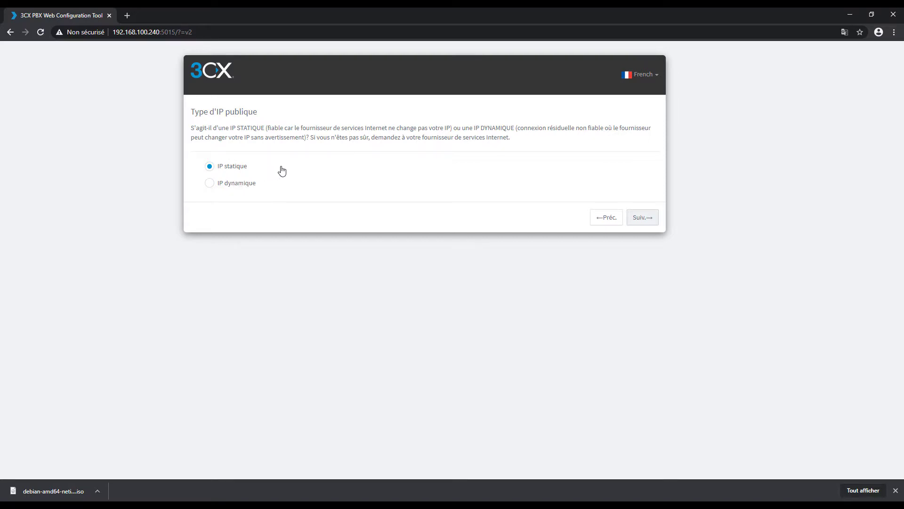
pyautogui.click(639, 219)
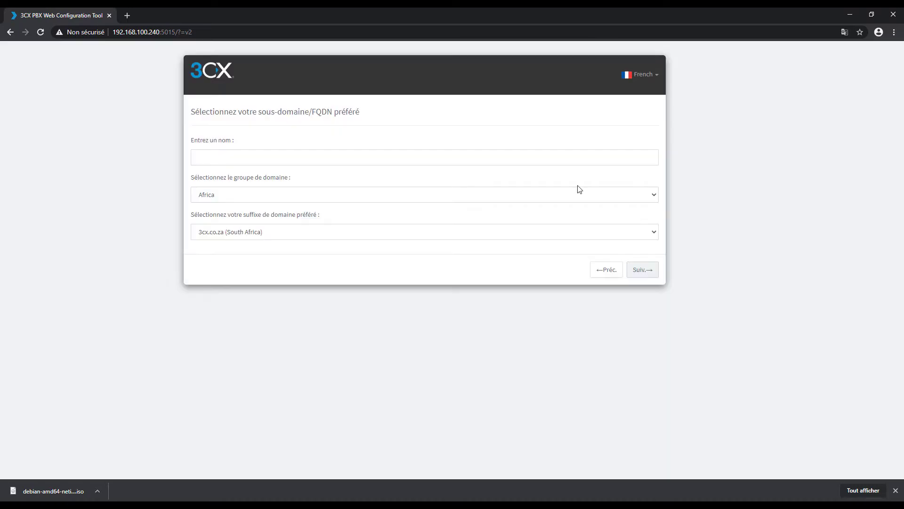
# Browse the domain suffix choices, leaving 3cx.co.za (South Africa) selected.
pyautogui.click(253, 162)
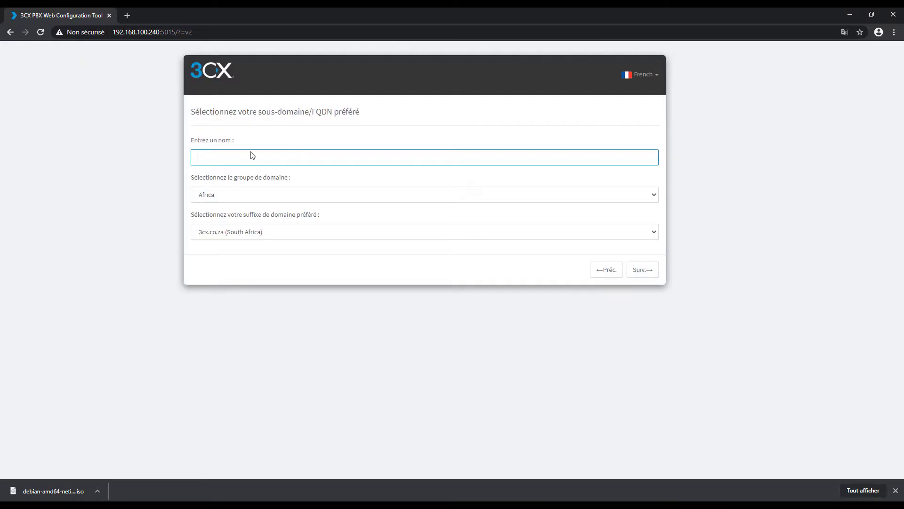
pyautogui.click(295, 233)
pyautogui.click(282, 244)
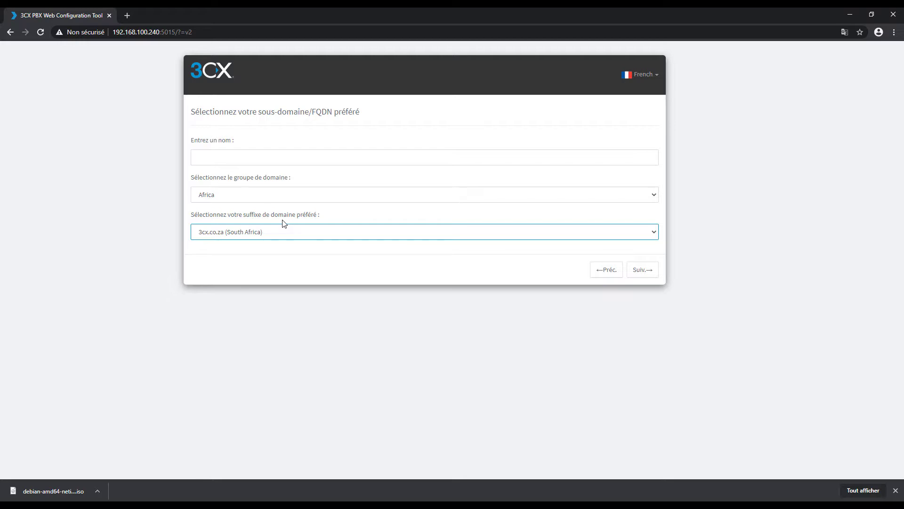
pyautogui.click(245, 155)
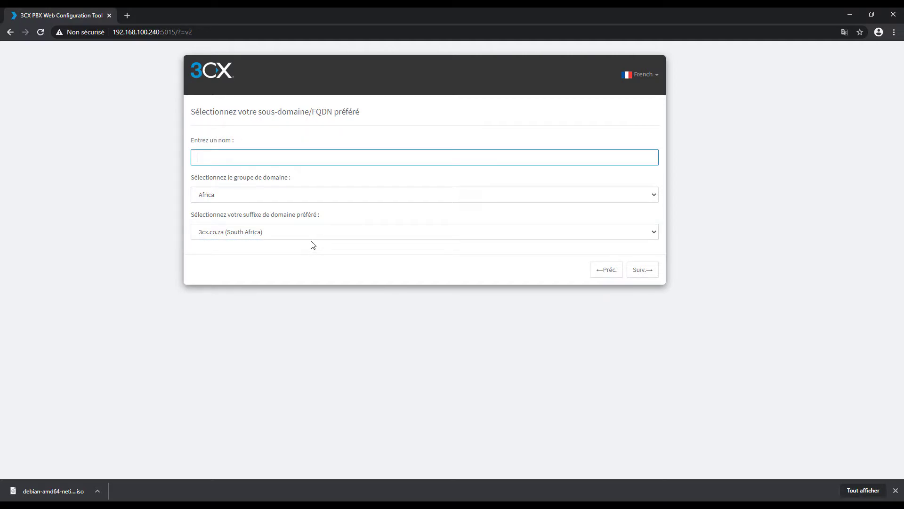
pyautogui.click(317, 255)
pyautogui.click(323, 231)
pyautogui.click(288, 266)
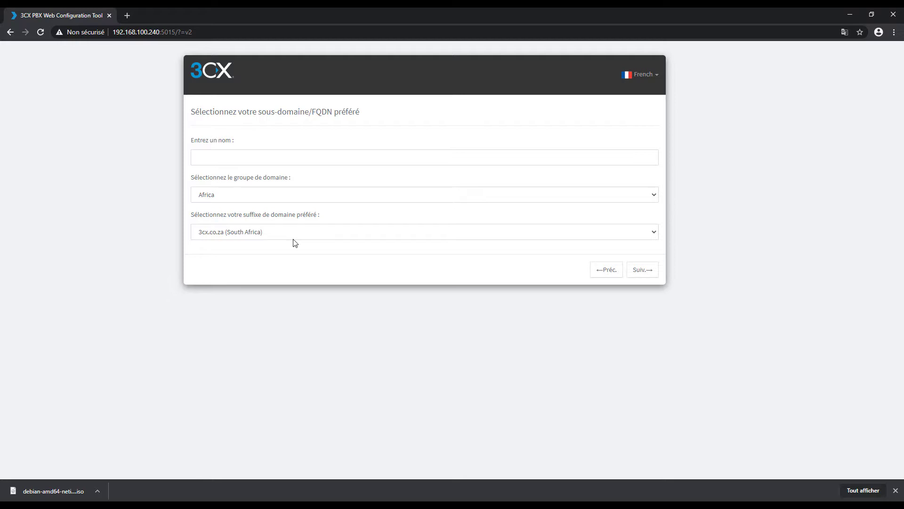
# Name the sub-domain shupsi, pick Europe and my3cx.fr (France), and continue.
pyautogui.click(227, 154)
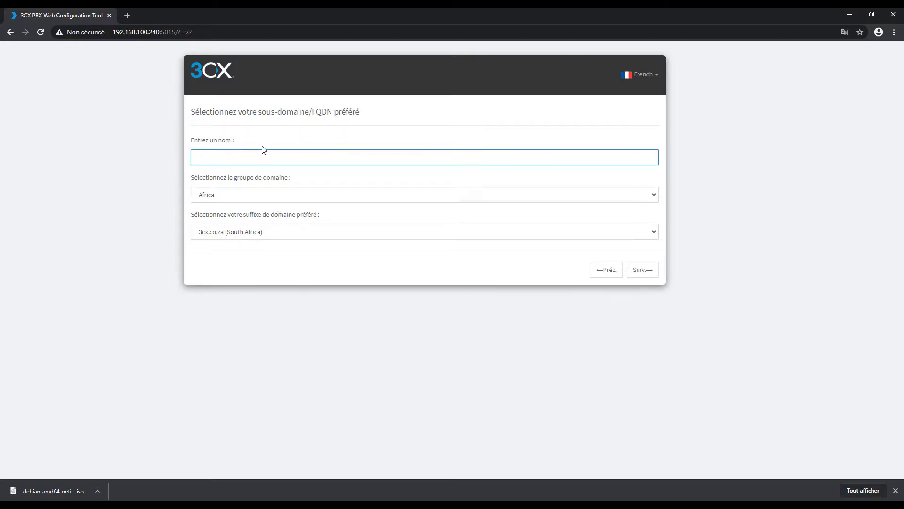
pyautogui.write('shupsi')
pyautogui.press('BackSpace')
pyautogui.press('BackSpace')
pyautogui.press('BackSpace')
pyautogui.write('psi')
pyautogui.click(243, 195)
pyautogui.click(223, 252)
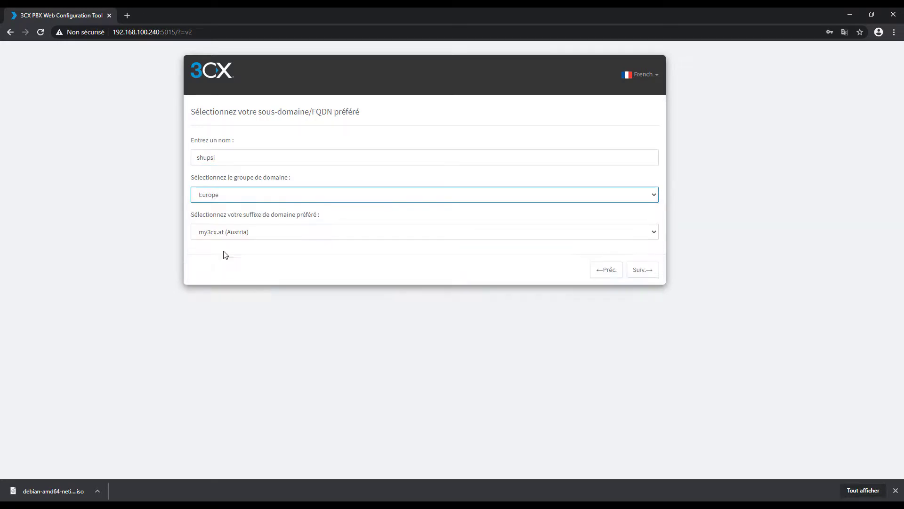
pyautogui.click(255, 234)
pyautogui.click(221, 301)
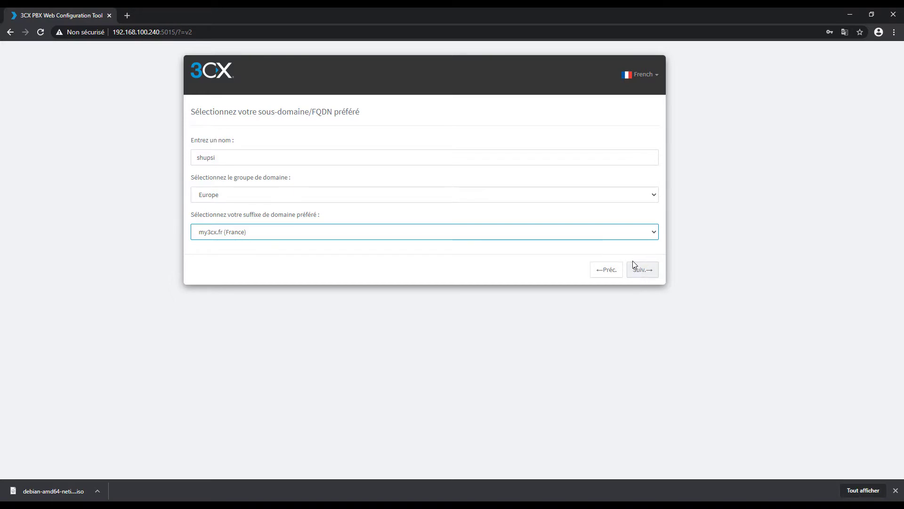
pyautogui.moveTo(228, 164); pyautogui.dragTo(158, 164)
pyautogui.click(611, 263)
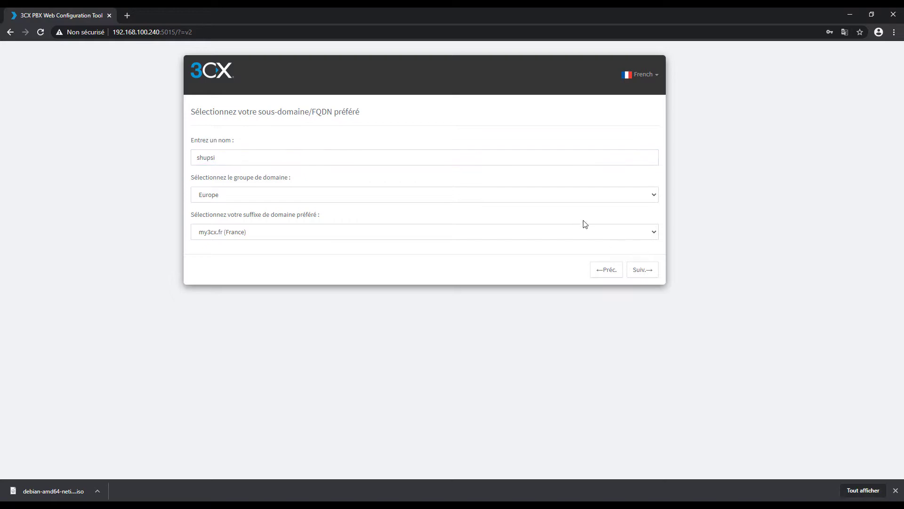
pyautogui.click(642, 271)
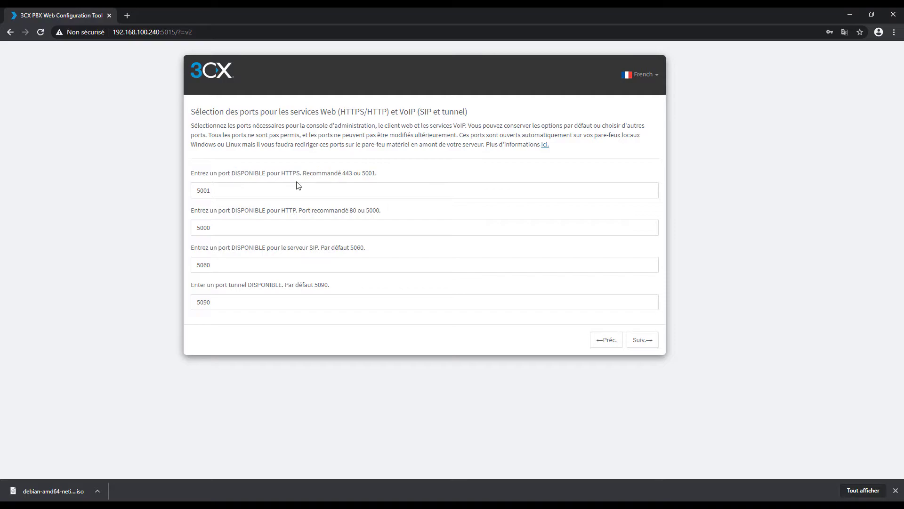
# Keep HTTPS 5001, HTTP 5000, SIP 5060 and tunnel 5090 unchanged and continue.
pyautogui.click(297, 187)
pyautogui.click(236, 227)
pyautogui.click(236, 263)
pyautogui.click(244, 305)
pyautogui.click(248, 266)
pyautogui.click(254, 227)
pyautogui.click(277, 190)
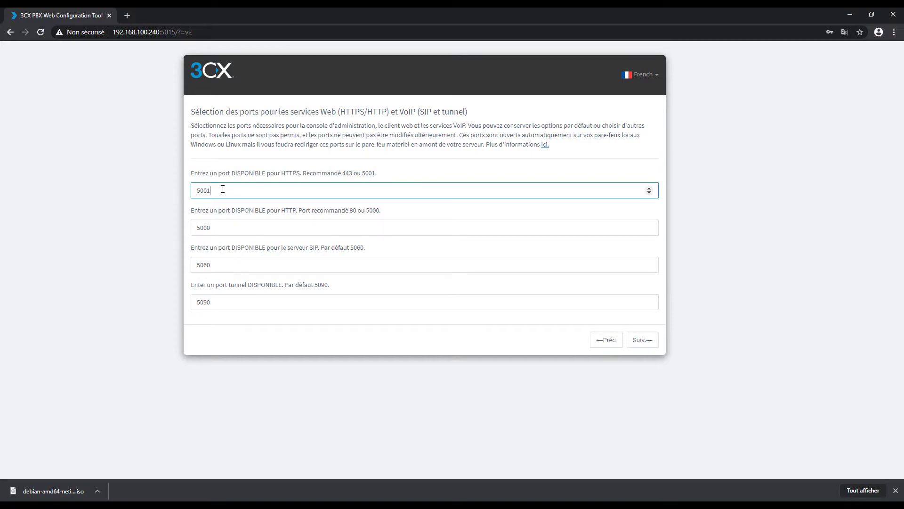
pyautogui.click(244, 227)
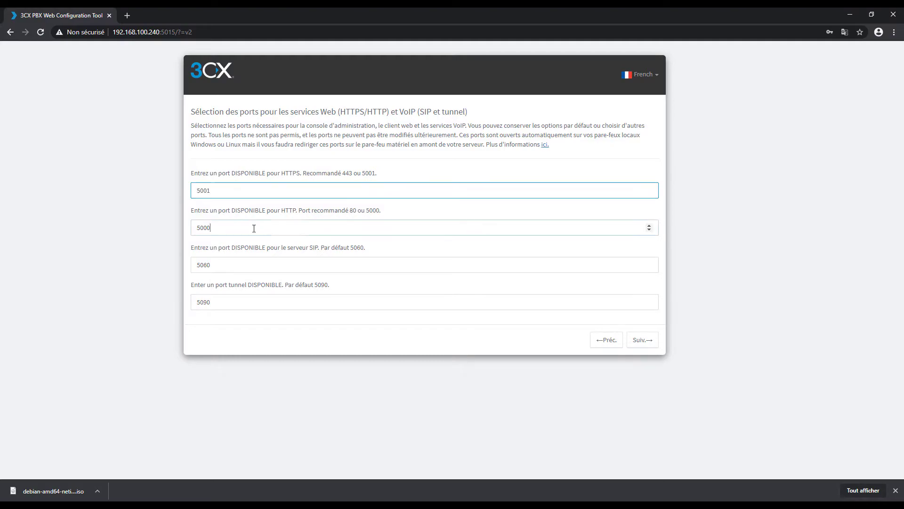
pyautogui.click(642, 340)
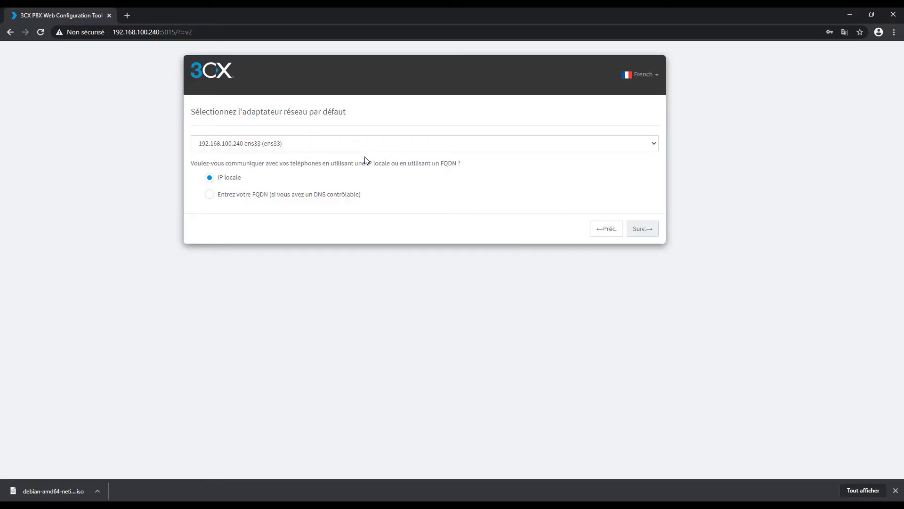
# Keep 192.168.100.240 ens33 as the default network adapter.
pyautogui.click(257, 144)
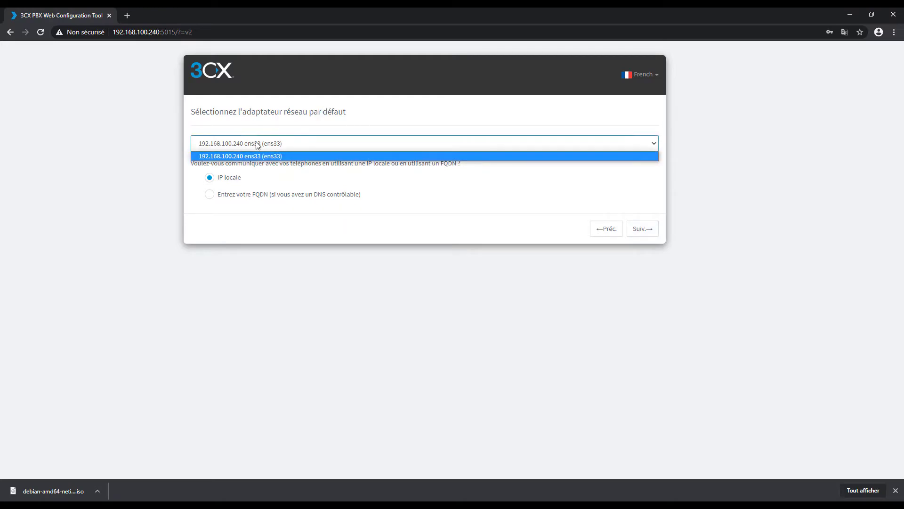
pyautogui.click(273, 155)
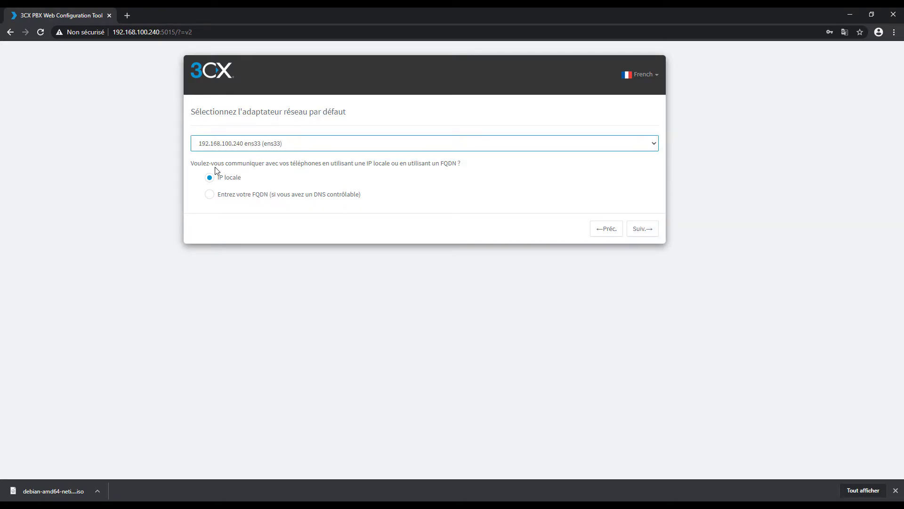
pyautogui.moveTo(194, 164); pyautogui.dragTo(470, 185)
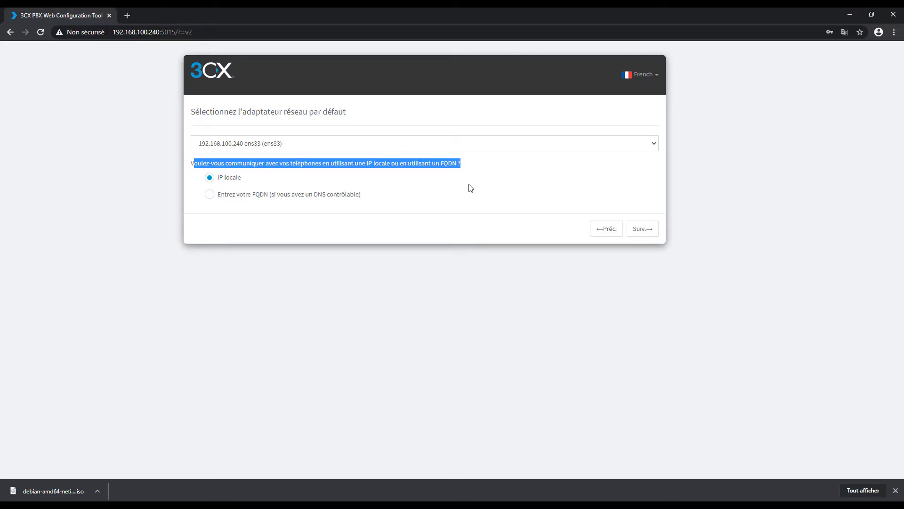
pyautogui.click(448, 186)
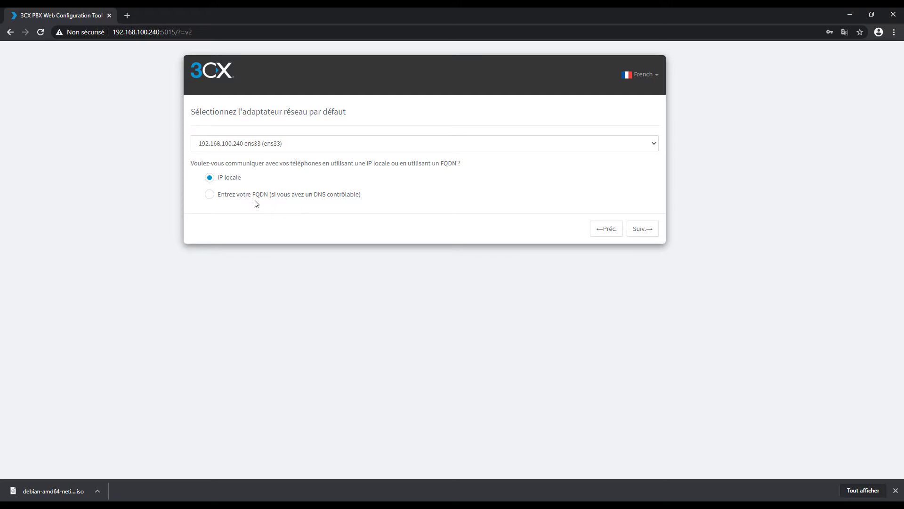
# Compare the FQDN option, settle on reaching phones by IP locale, and continue.
pyautogui.click(245, 197)
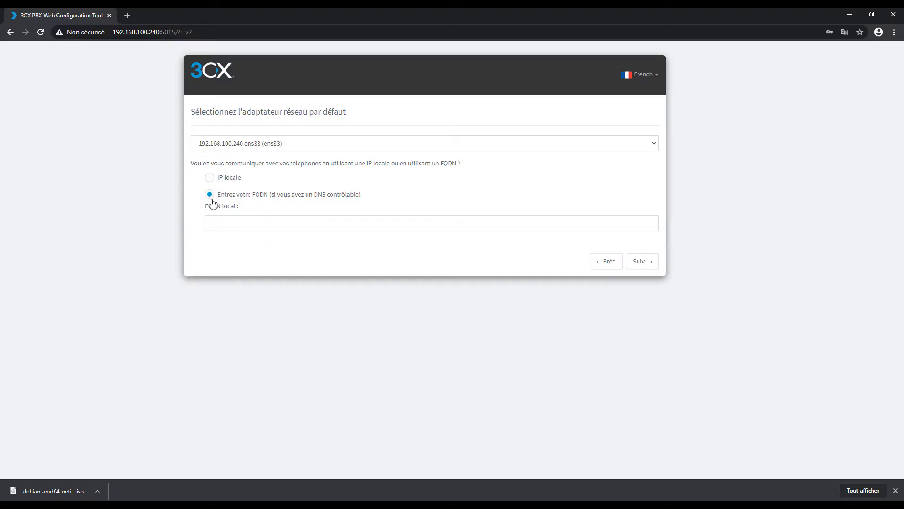
pyautogui.click(234, 178)
pyautogui.click(333, 197)
pyautogui.click(228, 182)
pyautogui.click(230, 194)
pyautogui.click(228, 182)
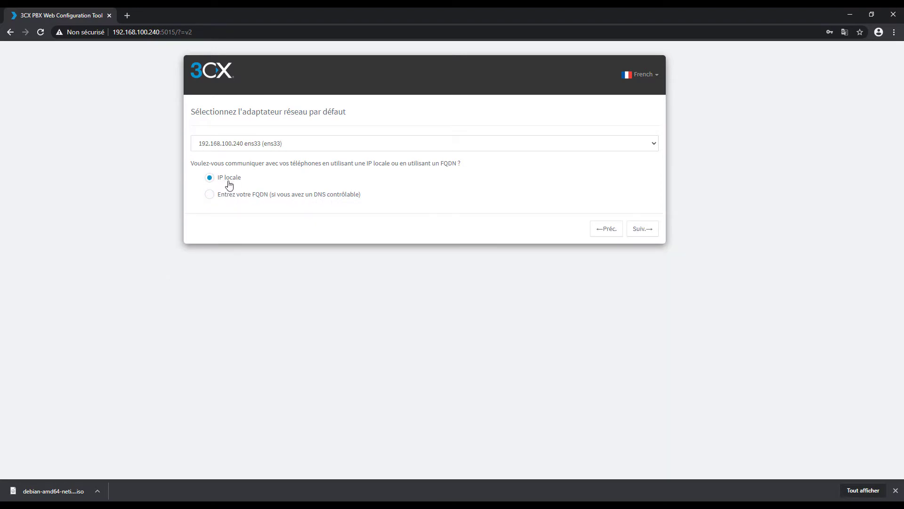
pyautogui.click(641, 228)
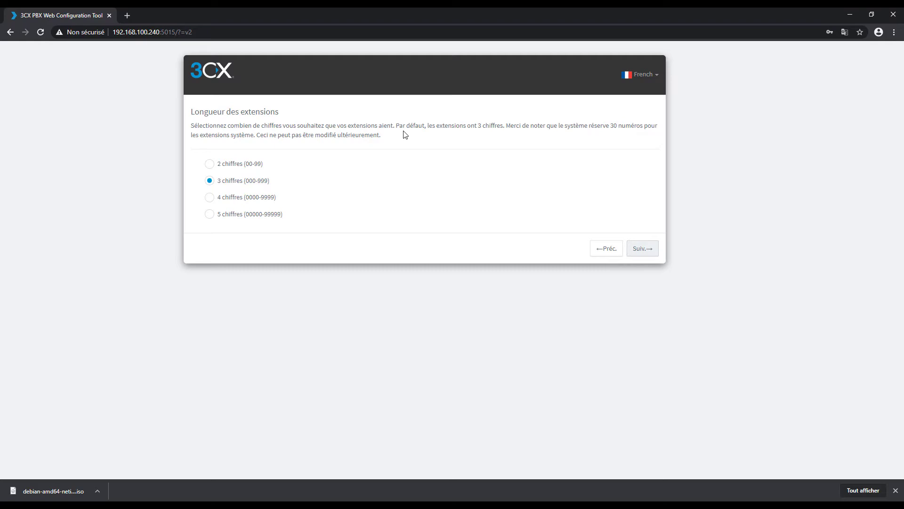
# Use 2-digit extensions (00-99) and continue to the administrator e-mail page.
pyautogui.click(209, 165)
pyautogui.click(644, 248)
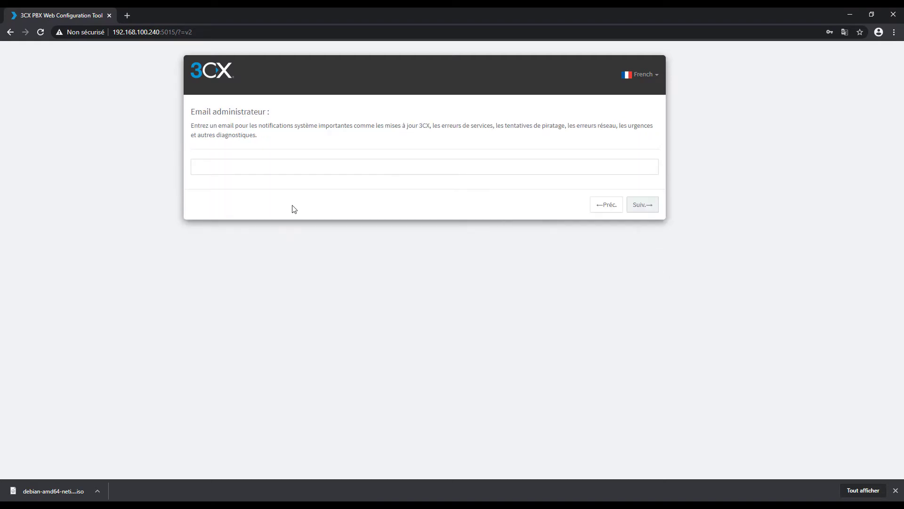
pyautogui.click(261, 161)
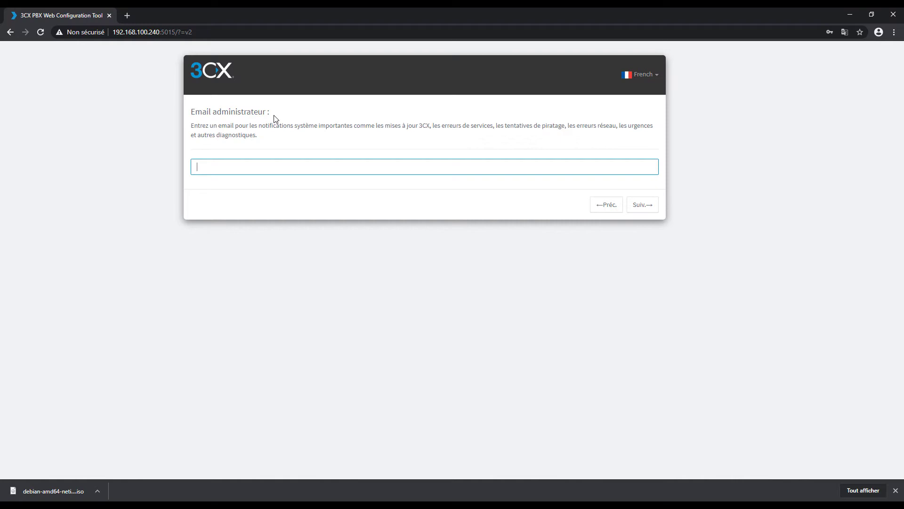
# Enter the administrator's e-mail address and continue.
pyautogui.moveTo(272, 112); pyautogui.dragTo(174, 114)
pyautogui.moveTo(377, 127); pyautogui.dragTo(533, 125)
pyautogui.click(552, 138)
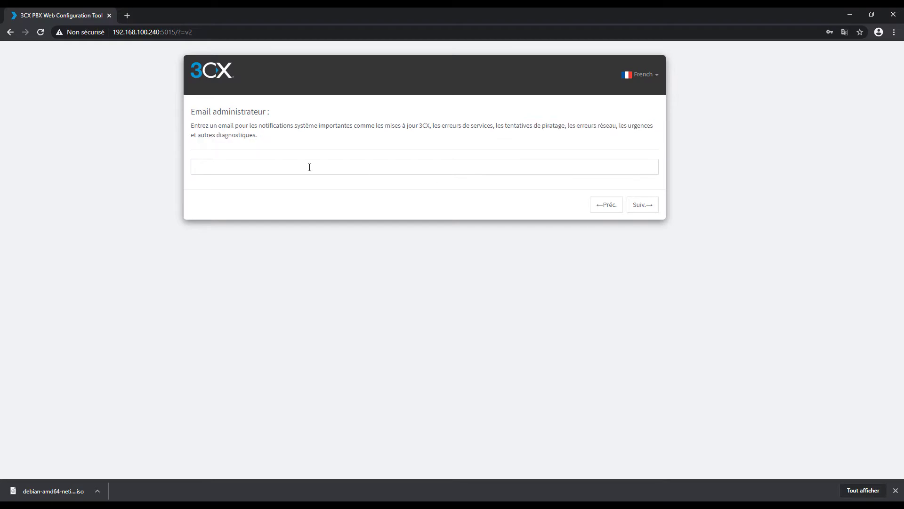
pyautogui.click(256, 161)
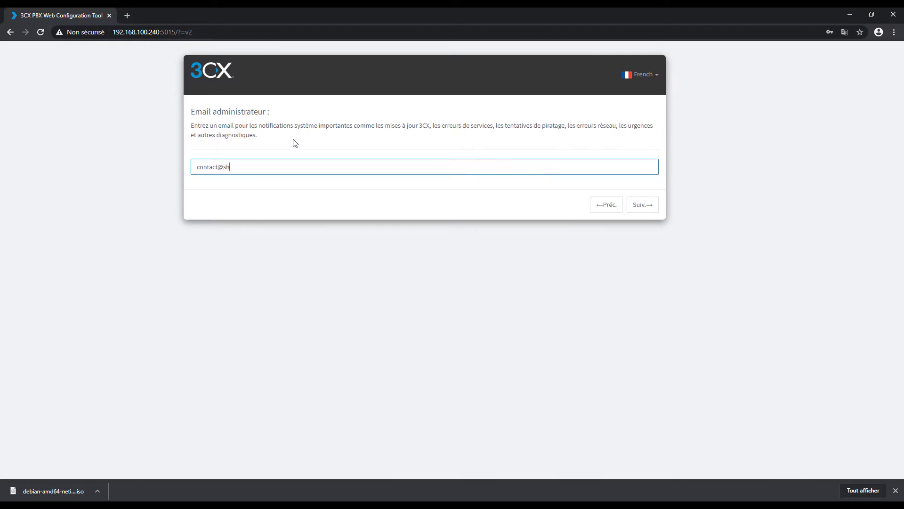
pyautogui.click(640, 204)
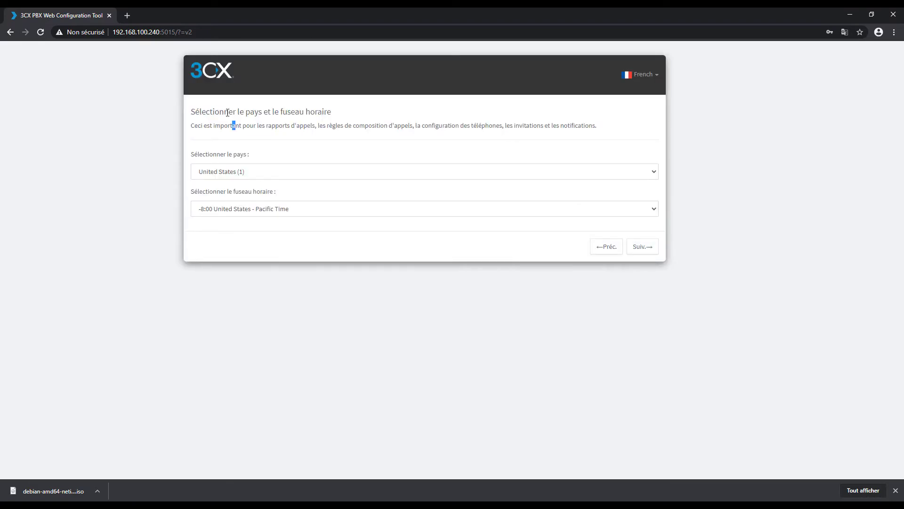
# Choose France (33) as country and +1:00 France (Paris) as time zone, then continue.
pyautogui.click(269, 172)
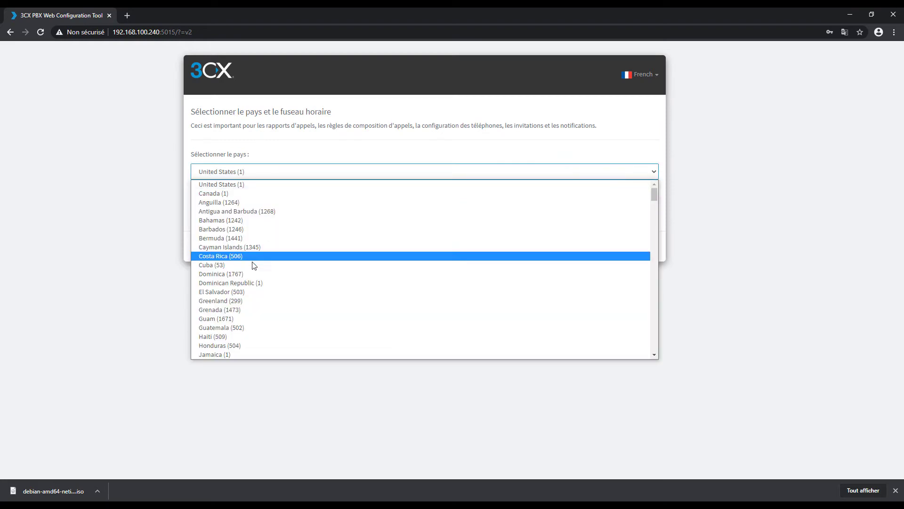
pyautogui.write('fr')
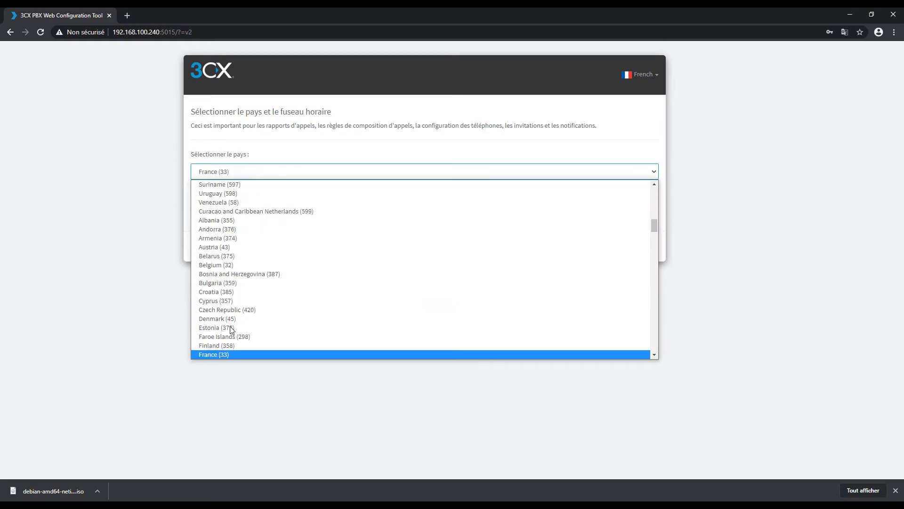
pyautogui.click(222, 354)
pyautogui.click(230, 212)
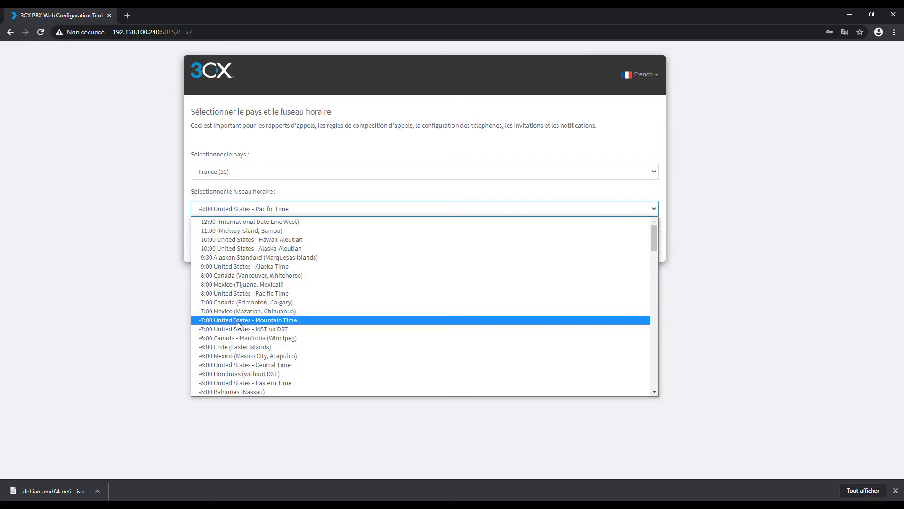
pyautogui.write('+6:00 Kazakstan (Astana, Almaty')
pyautogui.scroll(5, 237, 315)
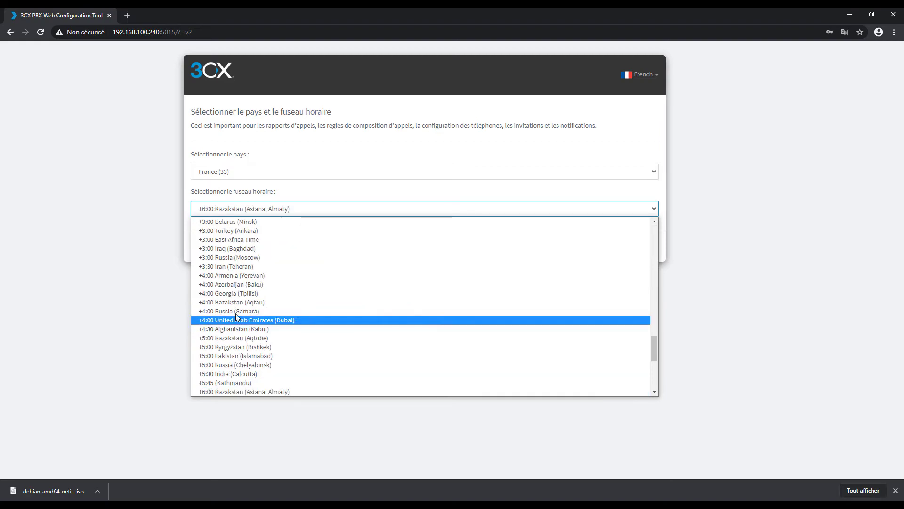
pyautogui.scroll(4, 238, 264)
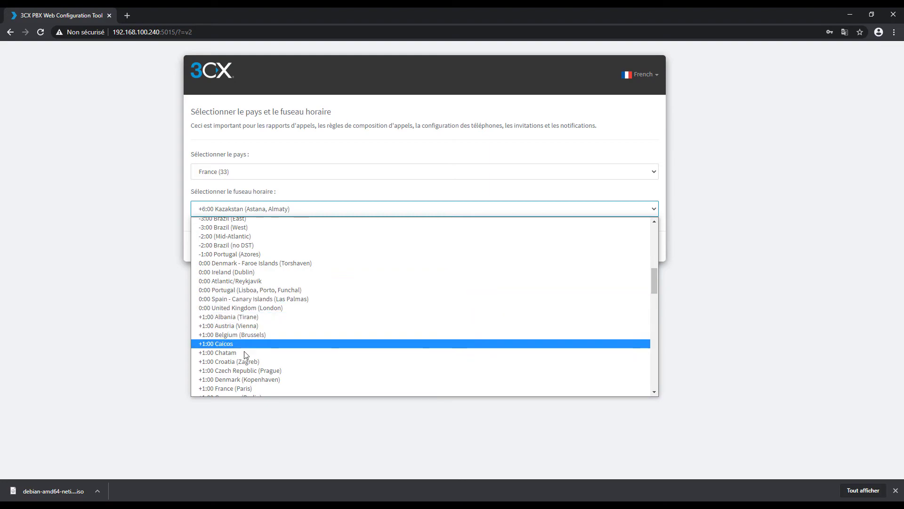
pyautogui.click(252, 379)
pyautogui.click(262, 215)
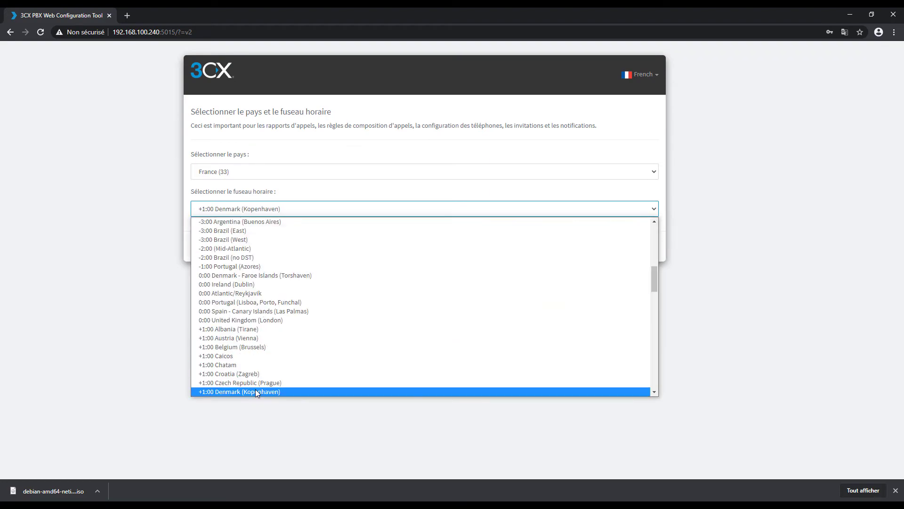
pyautogui.click(247, 306)
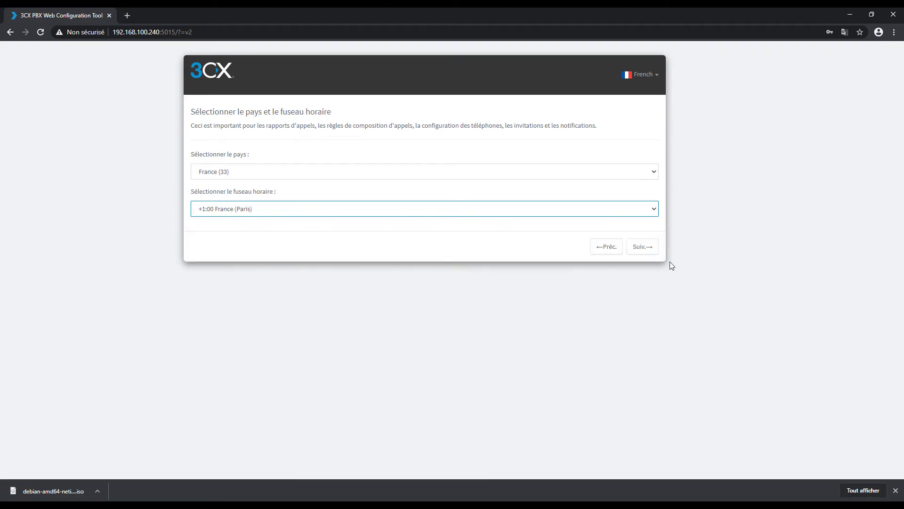
pyautogui.click(643, 247)
# Review the operator extension description and enter 99 as the extension number.
pyautogui.moveTo(192, 112); pyautogui.dragTo(272, 113)
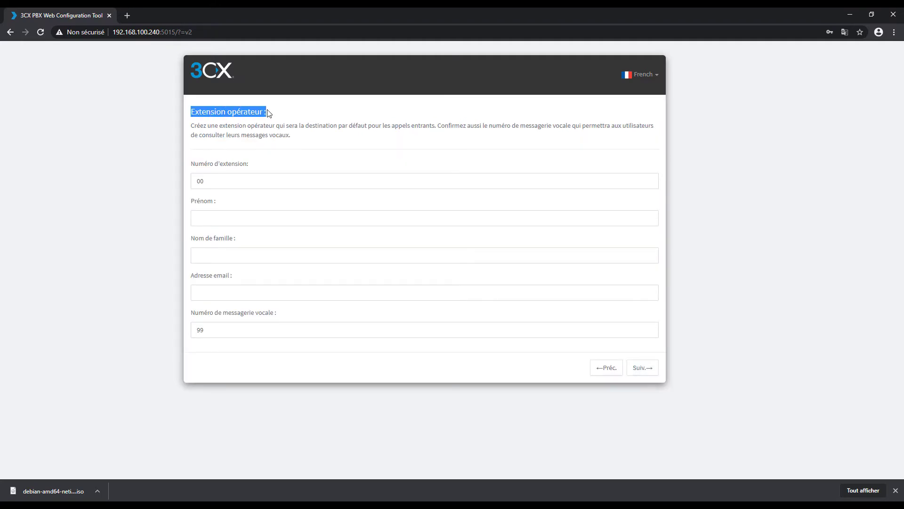
pyautogui.click(293, 116)
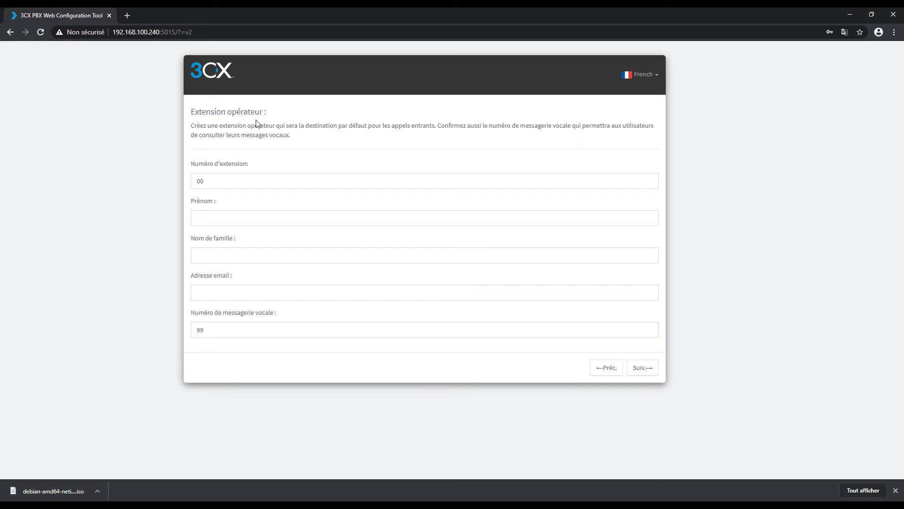
pyautogui.moveTo(260, 125); pyautogui.dragTo(398, 126)
pyautogui.click(336, 136)
pyautogui.moveTo(297, 125); pyautogui.dragTo(427, 126)
pyautogui.click(438, 143)
pyautogui.click(223, 187)
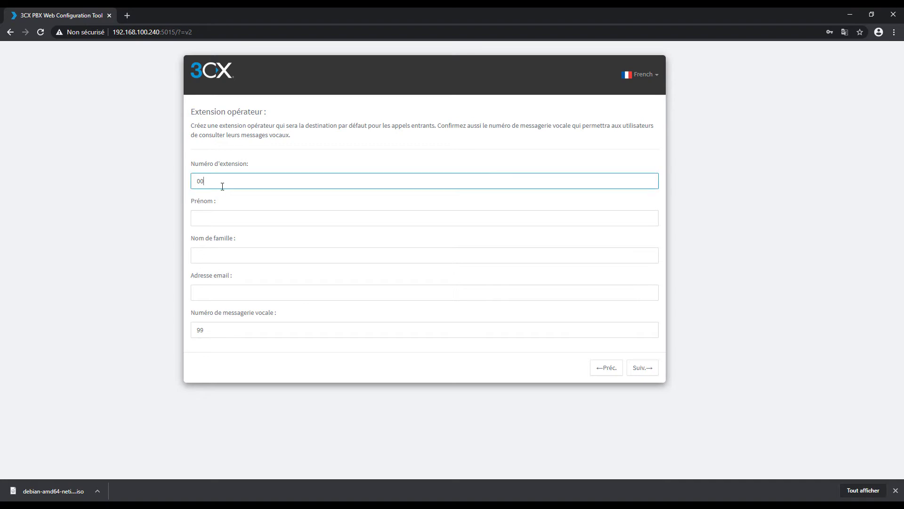
pyautogui.write('99')
# Fill in the operator's first name and e-mail address.
pyautogui.click(246, 218)
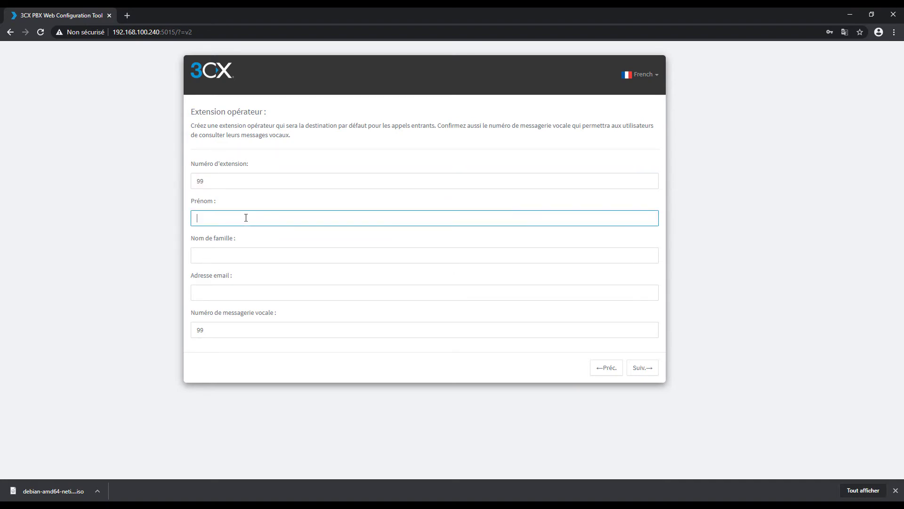
pyautogui.write('shupsi')
pyautogui.click(237, 289)
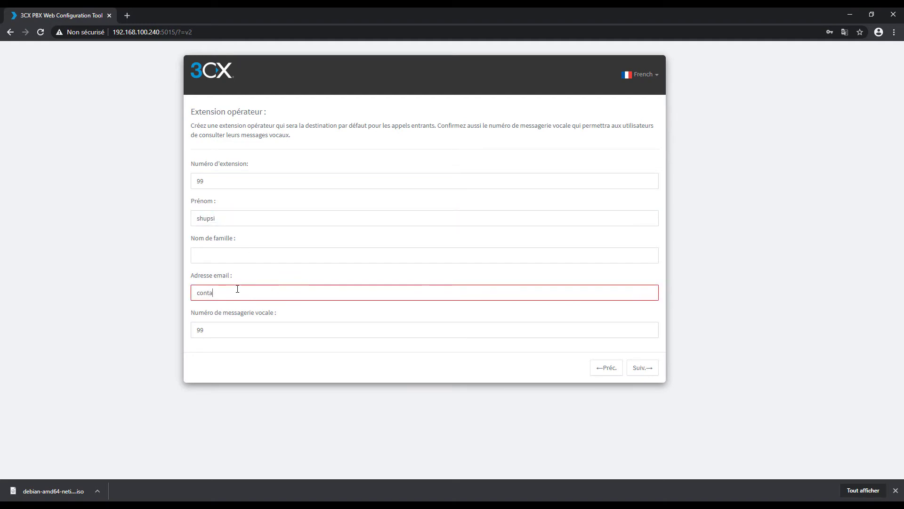
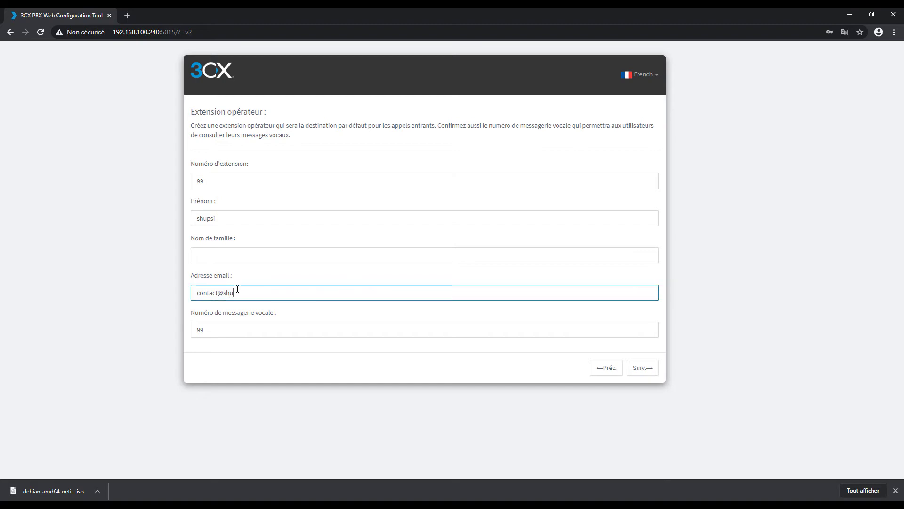
pyautogui.press('Tab')
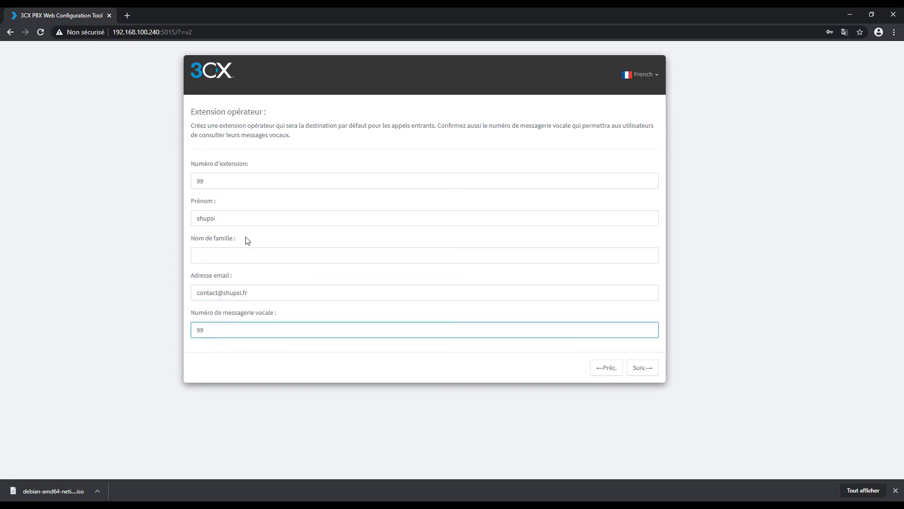
# Change the operator extension to 98, keep voicemail 99, and continue.
pyautogui.click(220, 189)
pyautogui.press('BackSpace')
pyautogui.write('/')
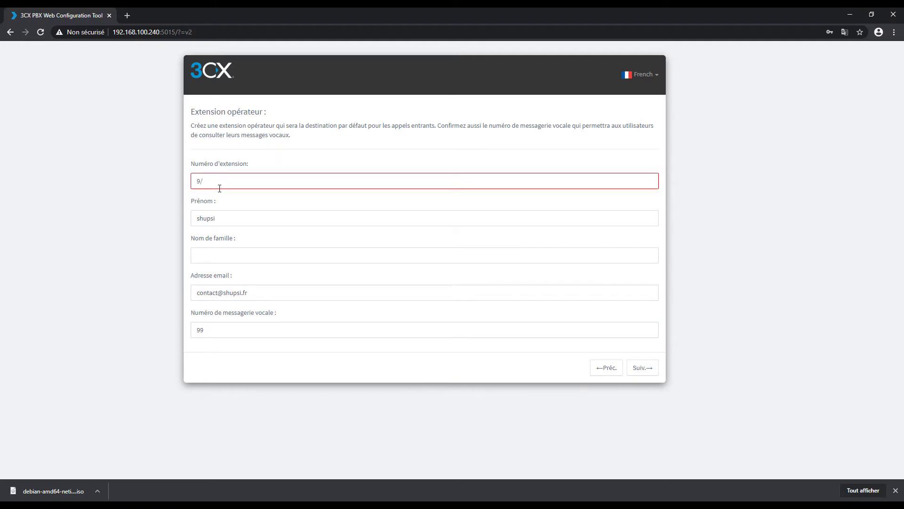
pyautogui.write('8')
pyautogui.click(227, 331)
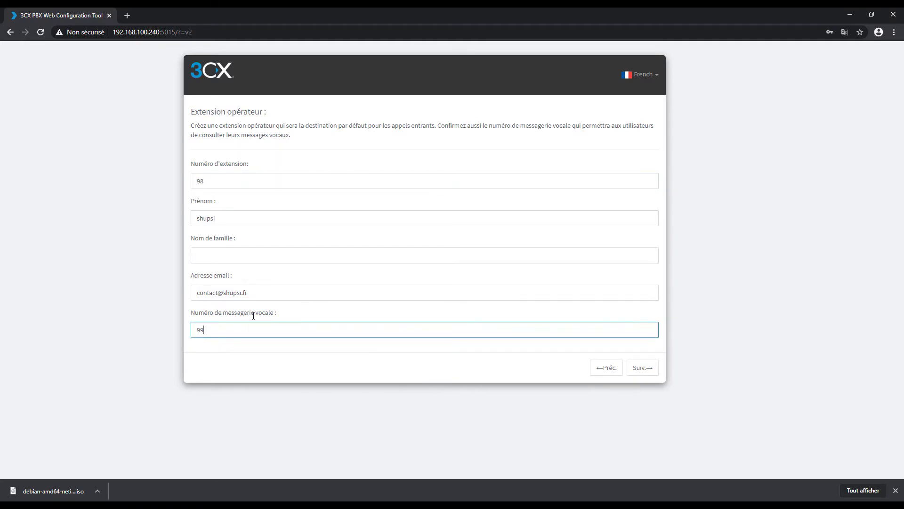
pyautogui.click(643, 368)
pyautogui.moveTo(190, 112); pyautogui.dragTo(377, 113)
# Expand and review the North America country list.
pyautogui.click(393, 148)
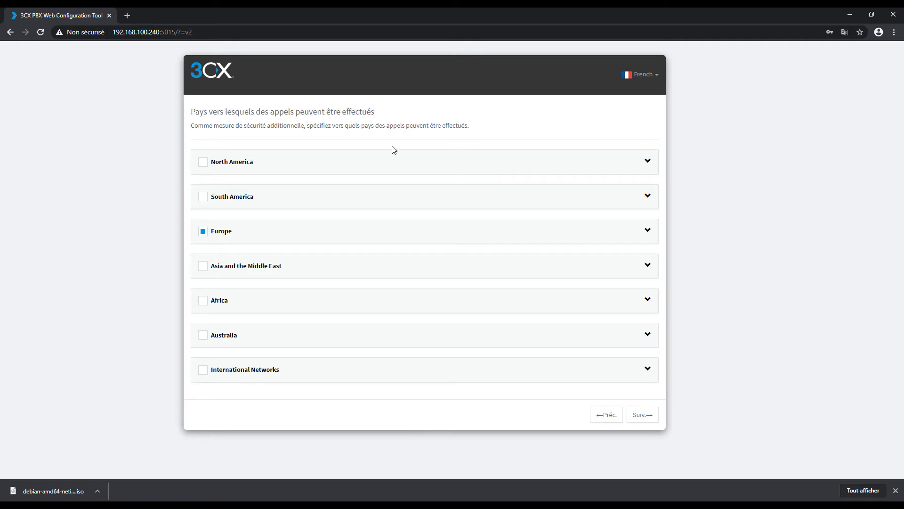
pyautogui.click(646, 162)
pyautogui.scroll(-11, 486, 250)
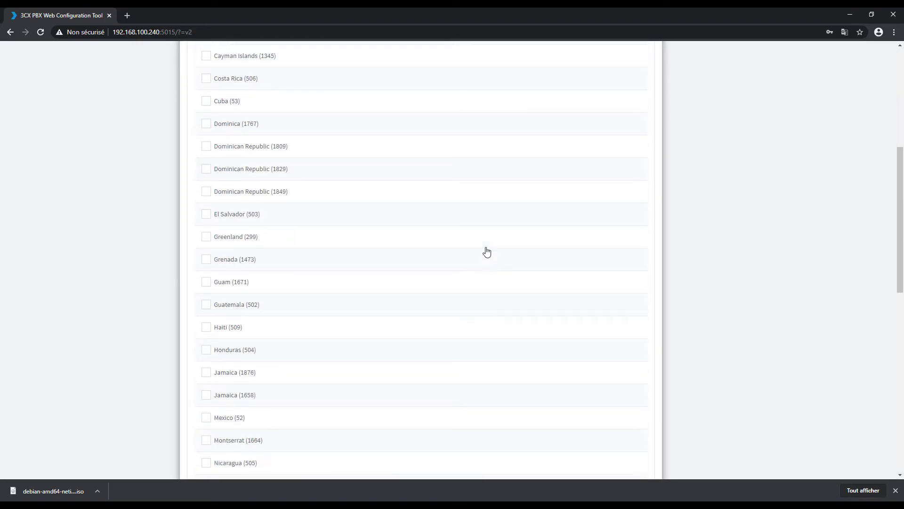
pyautogui.scroll(-7, 486, 250)
pyautogui.scroll(18, 482, 253)
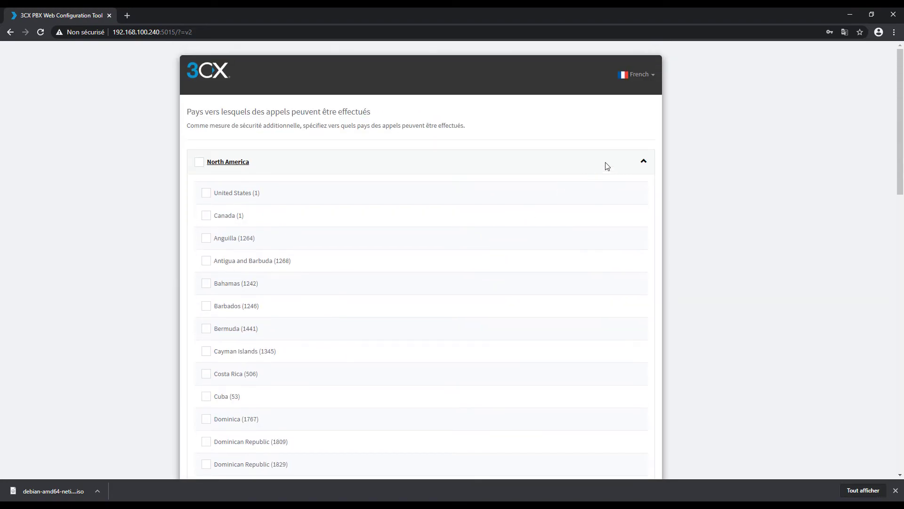
pyautogui.click(647, 161)
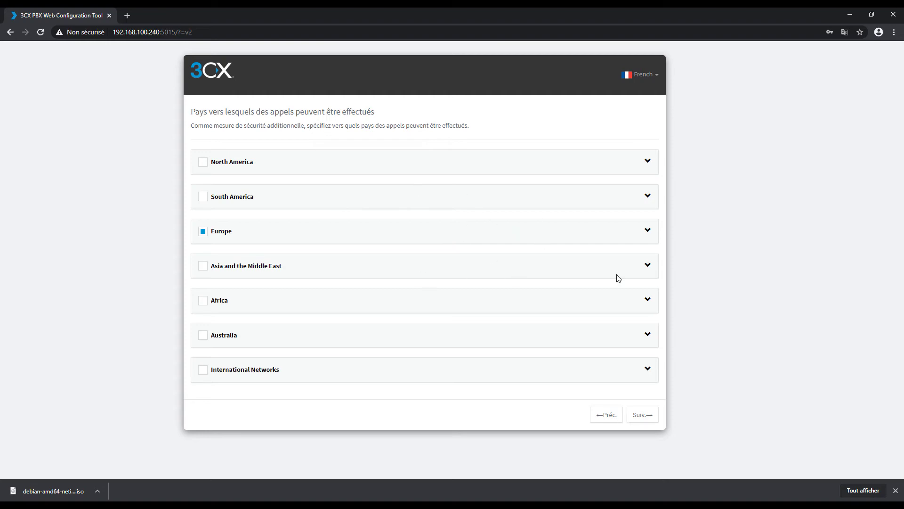
# Review Asia and Europe, keeping only France (33) allowed, and continue.
pyautogui.click(652, 268)
pyautogui.click(651, 269)
pyautogui.click(648, 267)
pyautogui.scroll(-6, 521, 295)
pyautogui.scroll(6, 565, 264)
pyautogui.click(650, 232)
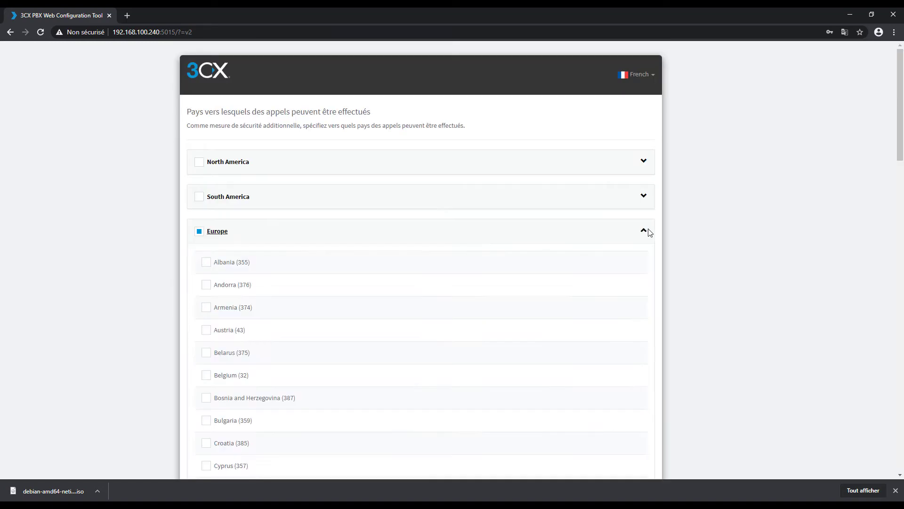
pyautogui.scroll(-6, 631, 262)
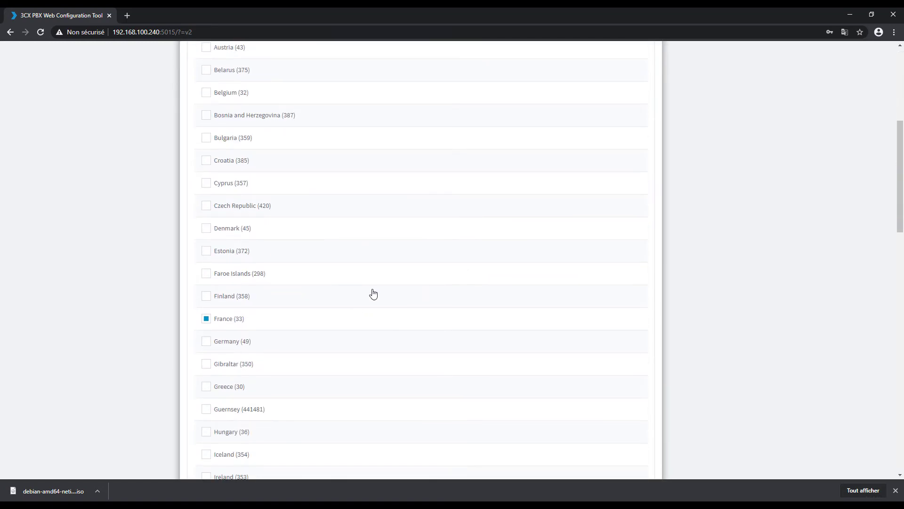
pyautogui.scroll(3, 518, 307)
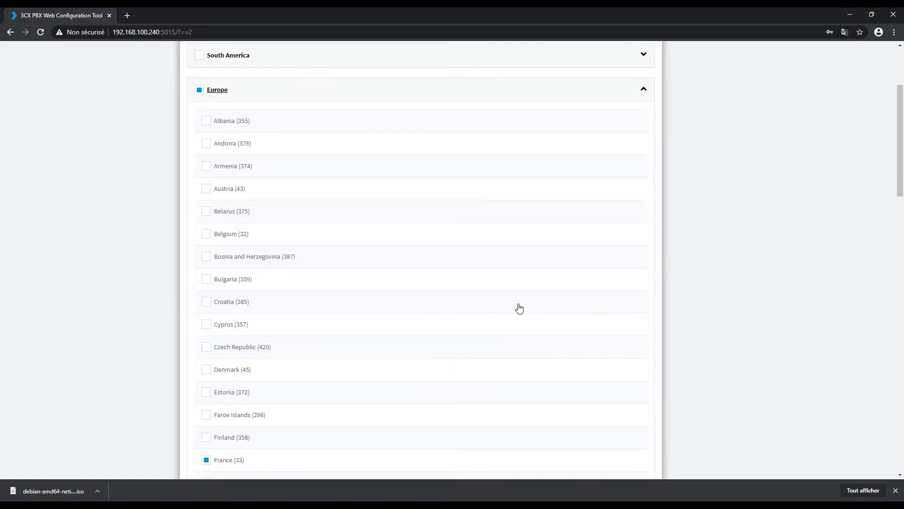
pyautogui.click(645, 90)
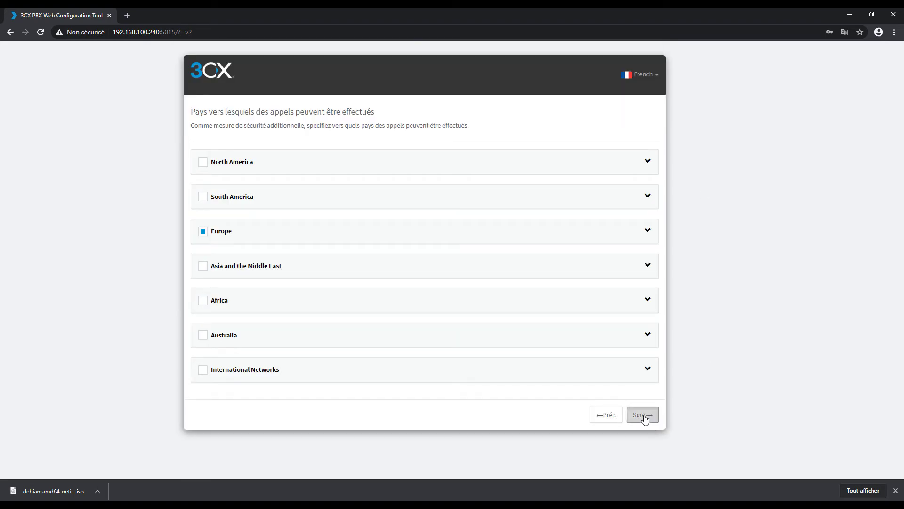
pyautogui.click(644, 418)
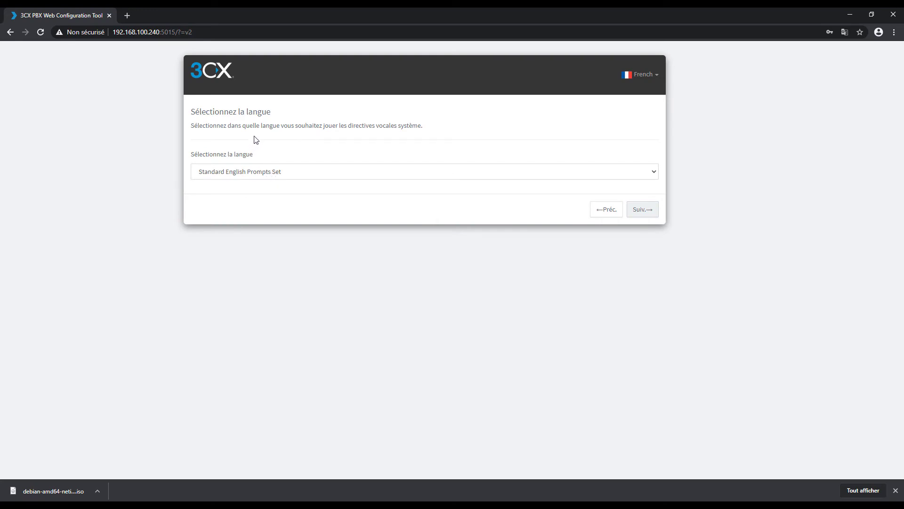
# Select French Prompts Set for system prompts and start creating the PBX.
pyautogui.click(340, 177)
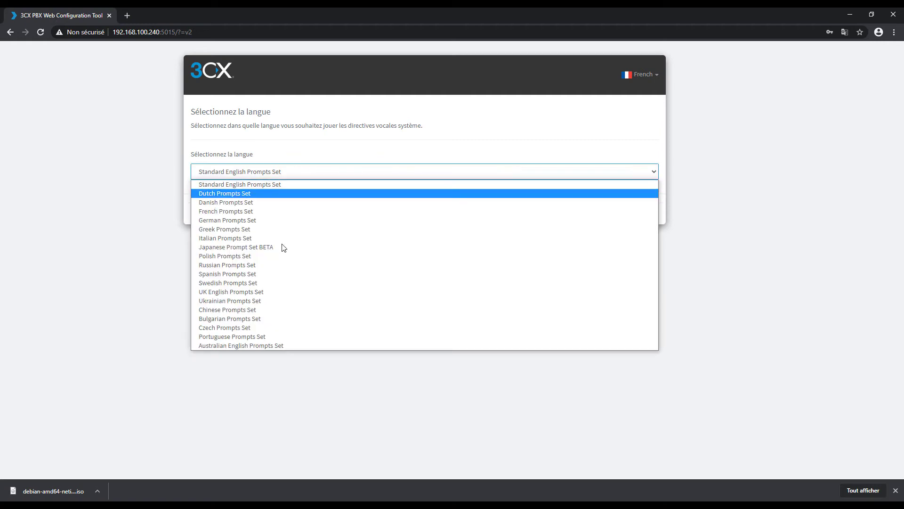
pyautogui.click(228, 212)
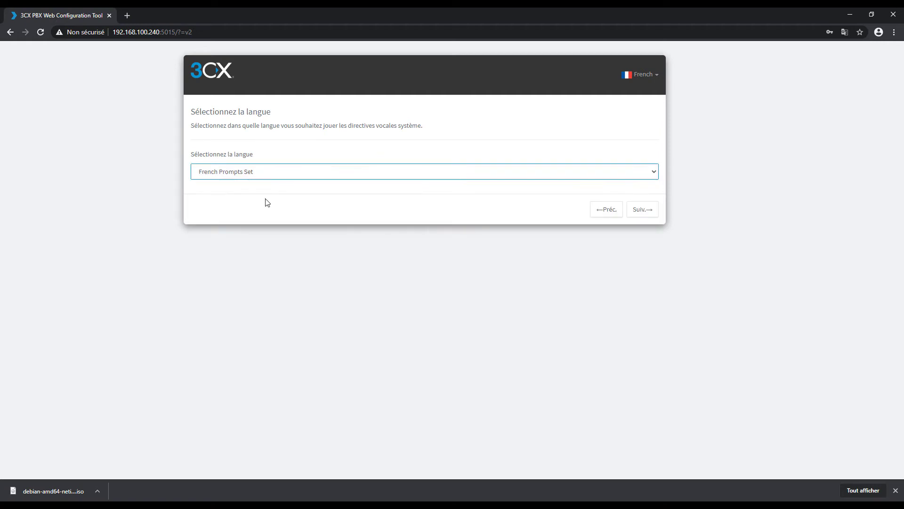
pyautogui.click(636, 213)
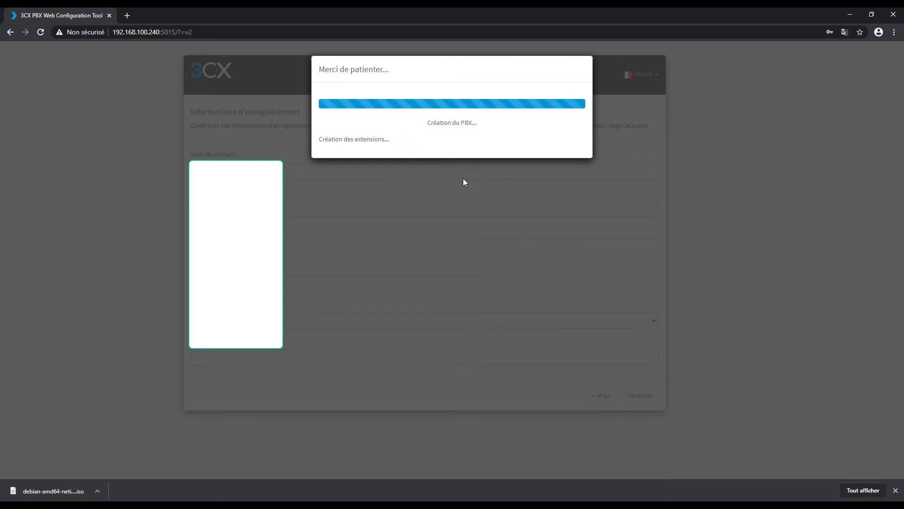
pyautogui.tripleClick(385, 139)
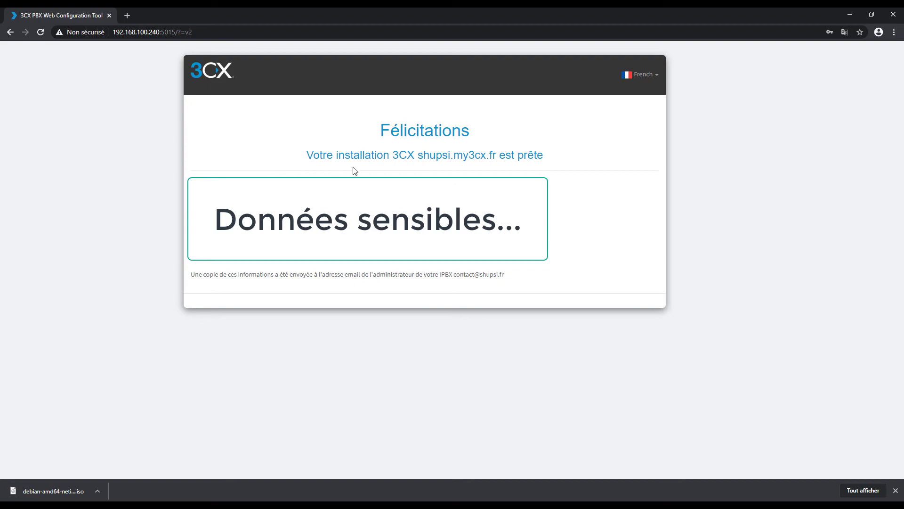
pyautogui.moveTo(379, 130); pyautogui.dragTo(511, 275)
pyautogui.click(452, 222)
pyautogui.moveTo(221, 236); pyautogui.dragTo(317, 254)
pyautogui.moveTo(194, 261); pyautogui.dragTo(333, 260)
pyautogui.moveTo(190, 274); pyautogui.dragTo(511, 279)
pyautogui.click(589, 221)
pyautogui.click(129, 15)
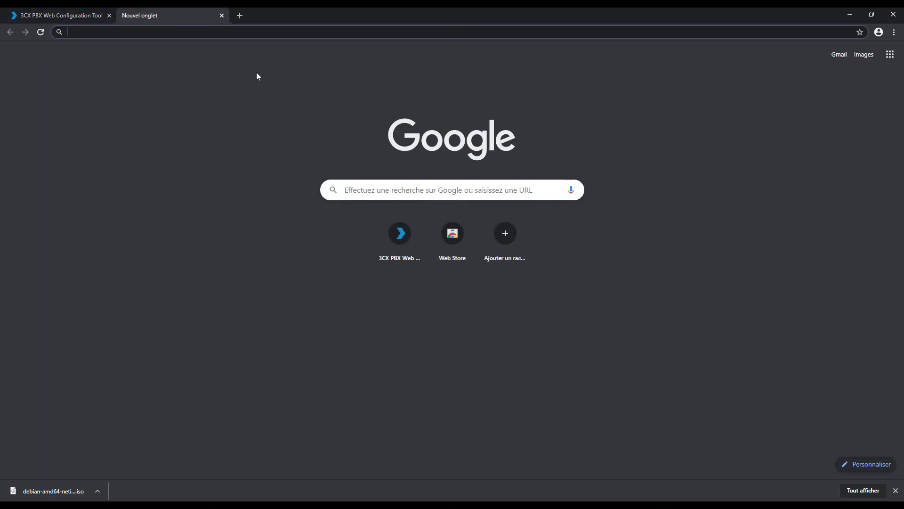
pyautogui.write('httpss')
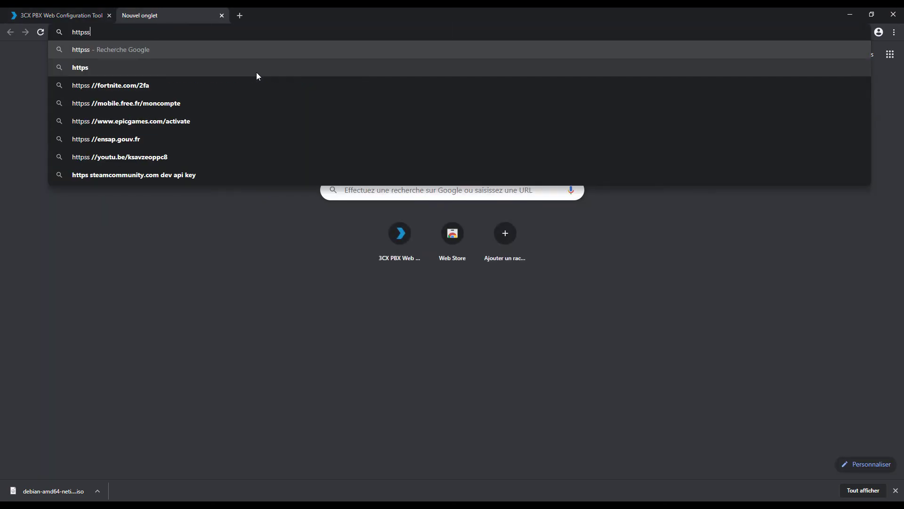
pyautogui.press('BackSpace')
pyautogui.write('://')
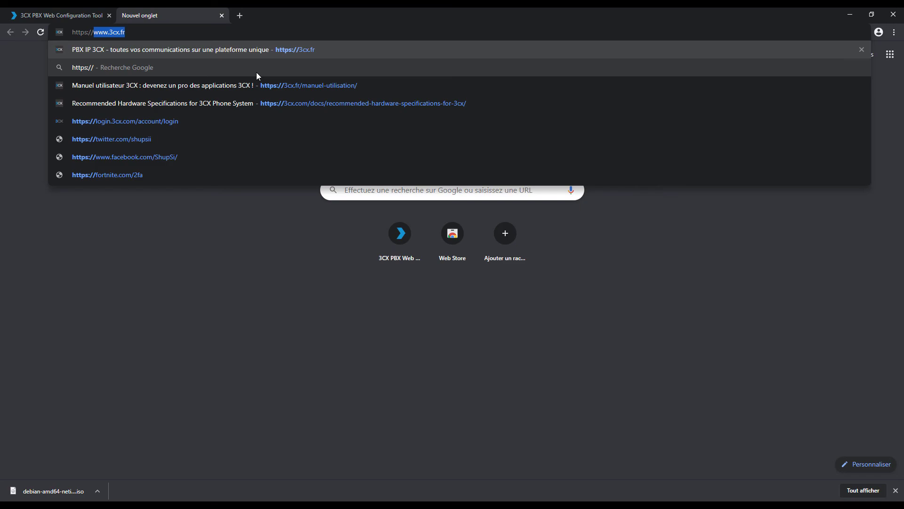
pyautogui.write('192.168.100.240!')
pyautogui.press('BackSpace')
pyautogui.write(':5001')
pyautogui.press('Return')
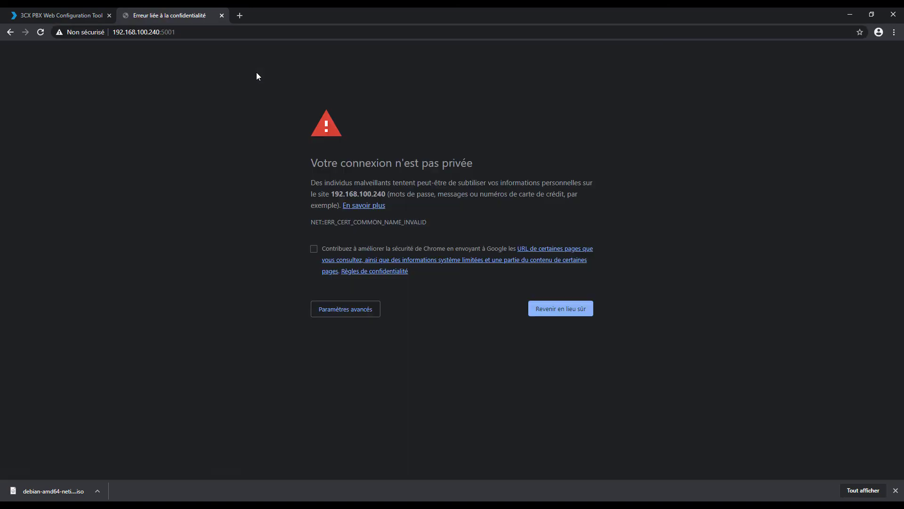
pyautogui.click(341, 309)
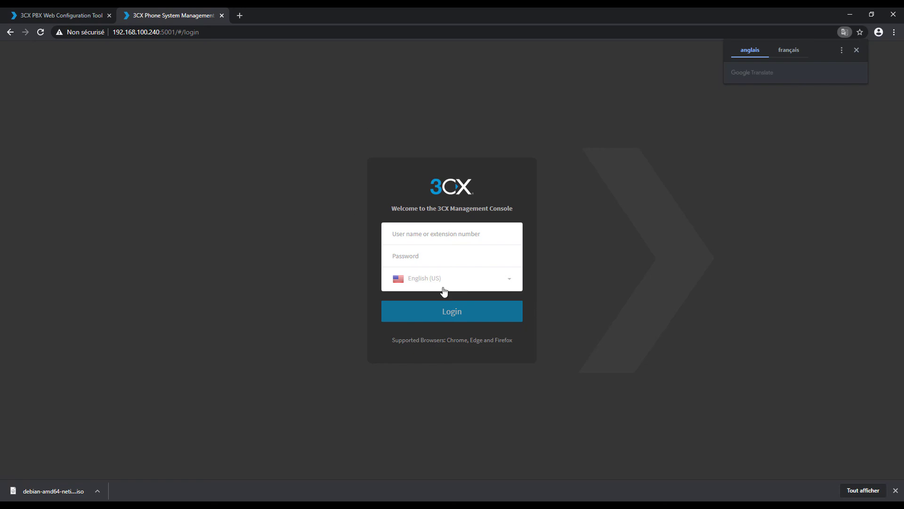
# Dismiss the translation offer and switch the login page language to French.
pyautogui.click(857, 50)
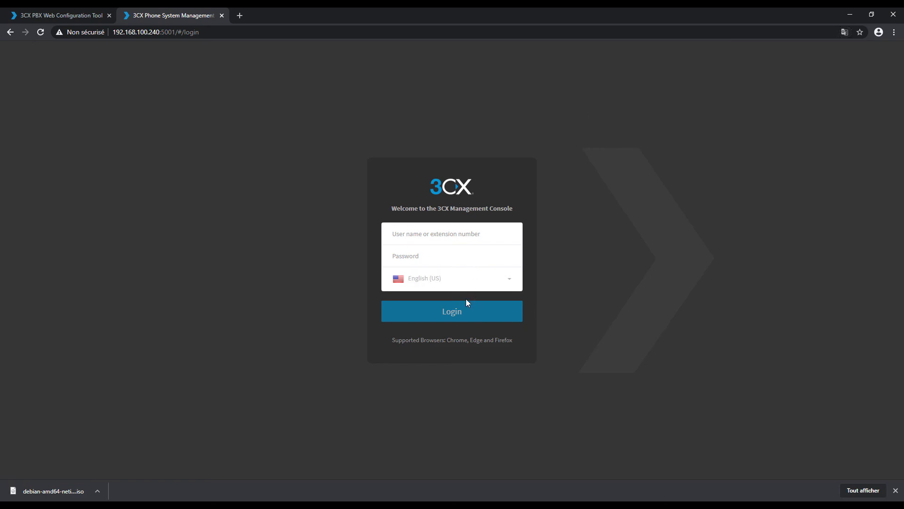
pyautogui.click(434, 280)
pyautogui.click(419, 347)
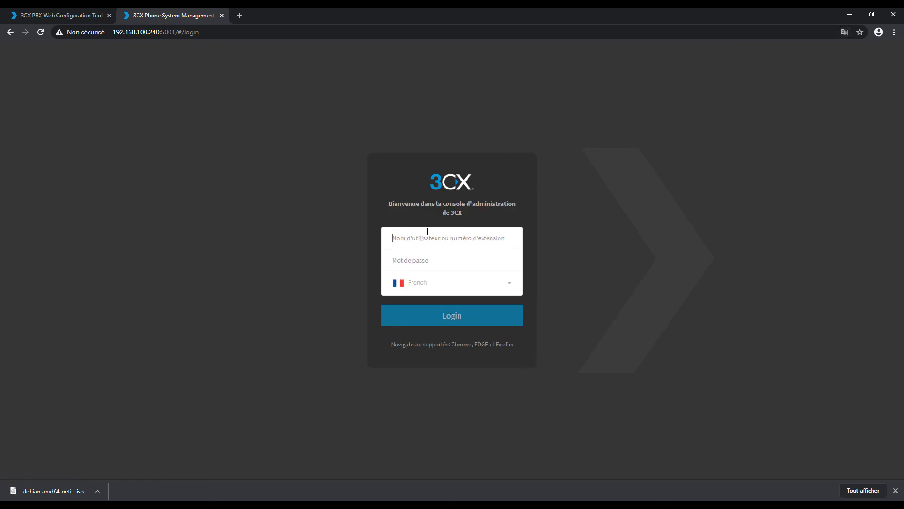
# Sign in with the administrator username and password.
pyautogui.click(431, 229)
pyautogui.write('shupsi••••••••••')
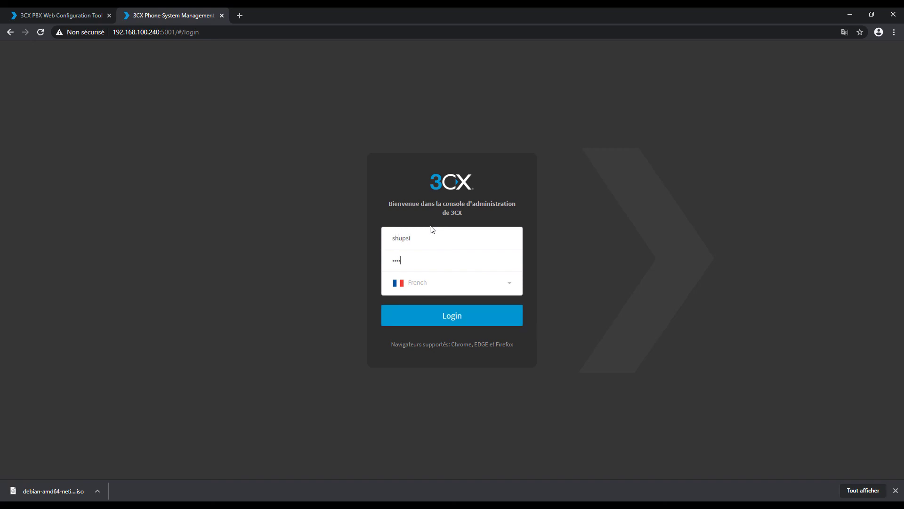
pyautogui.write('••')
pyautogui.press('Return')
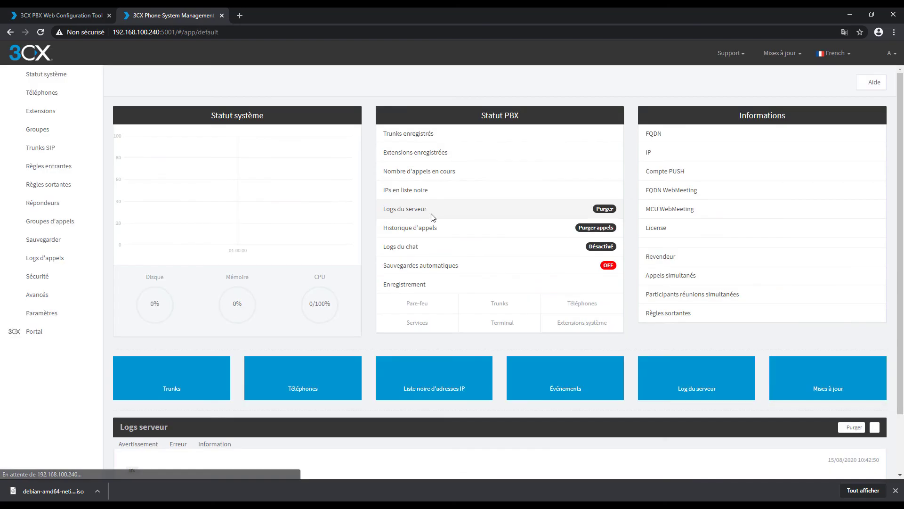